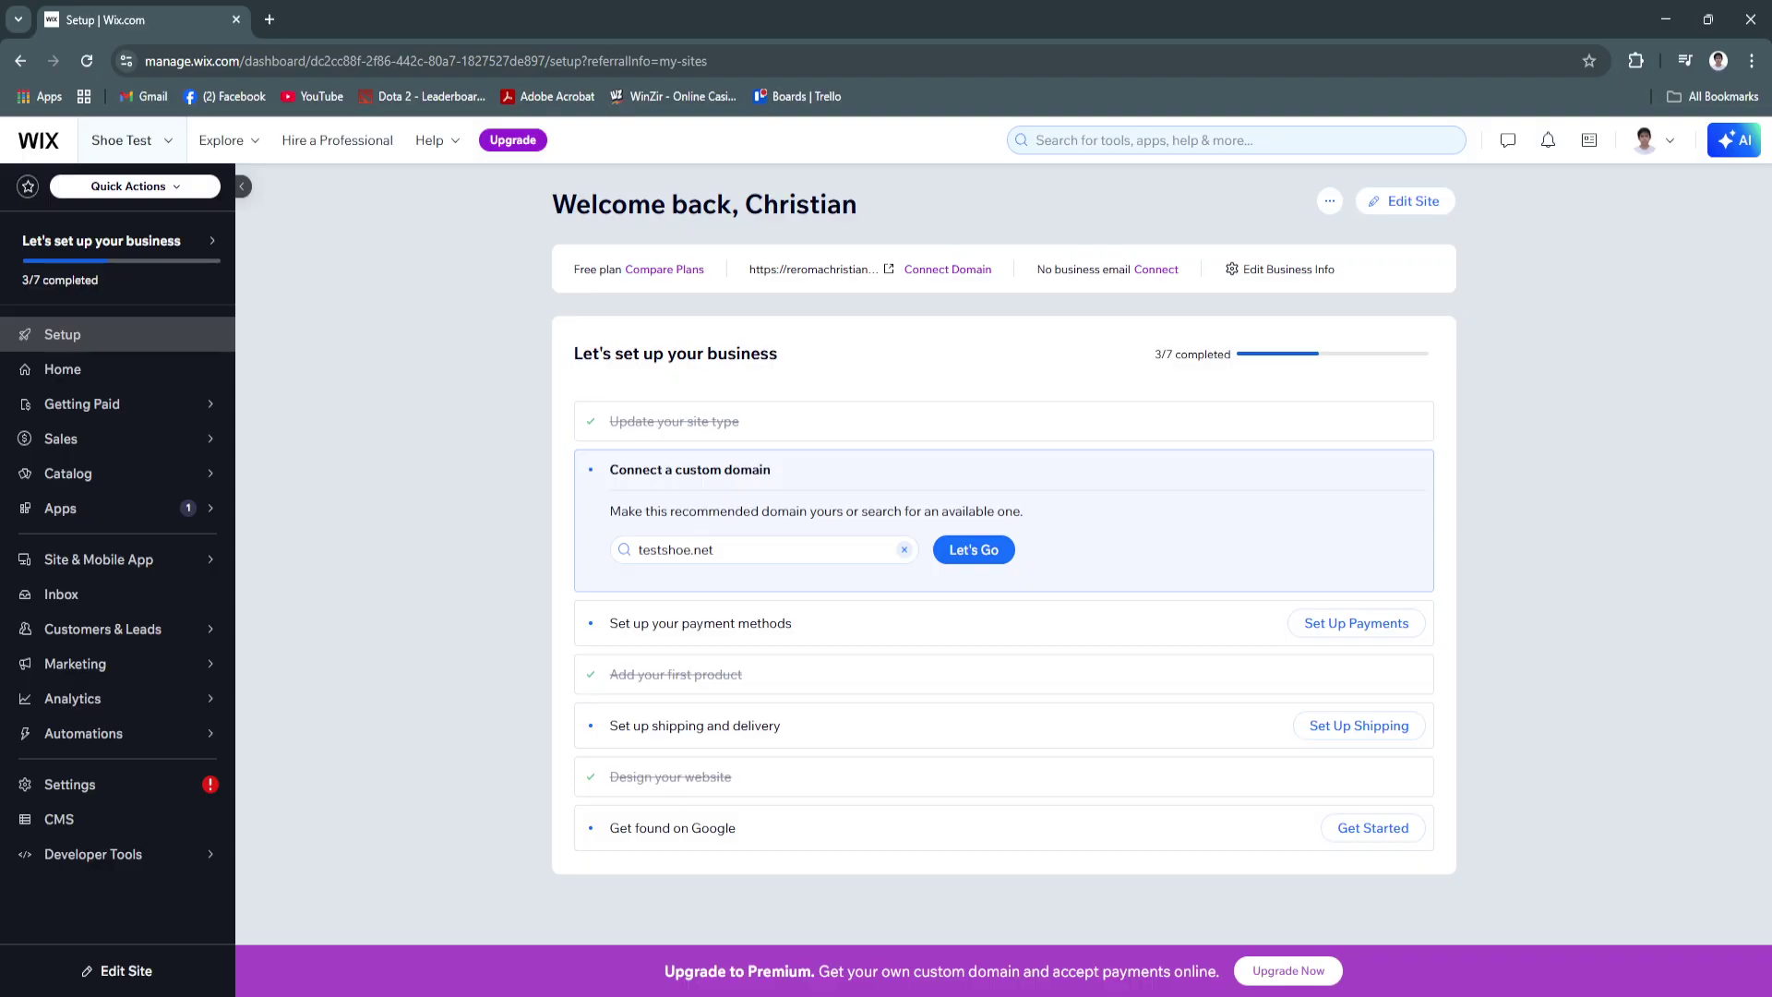
click(129, 141)
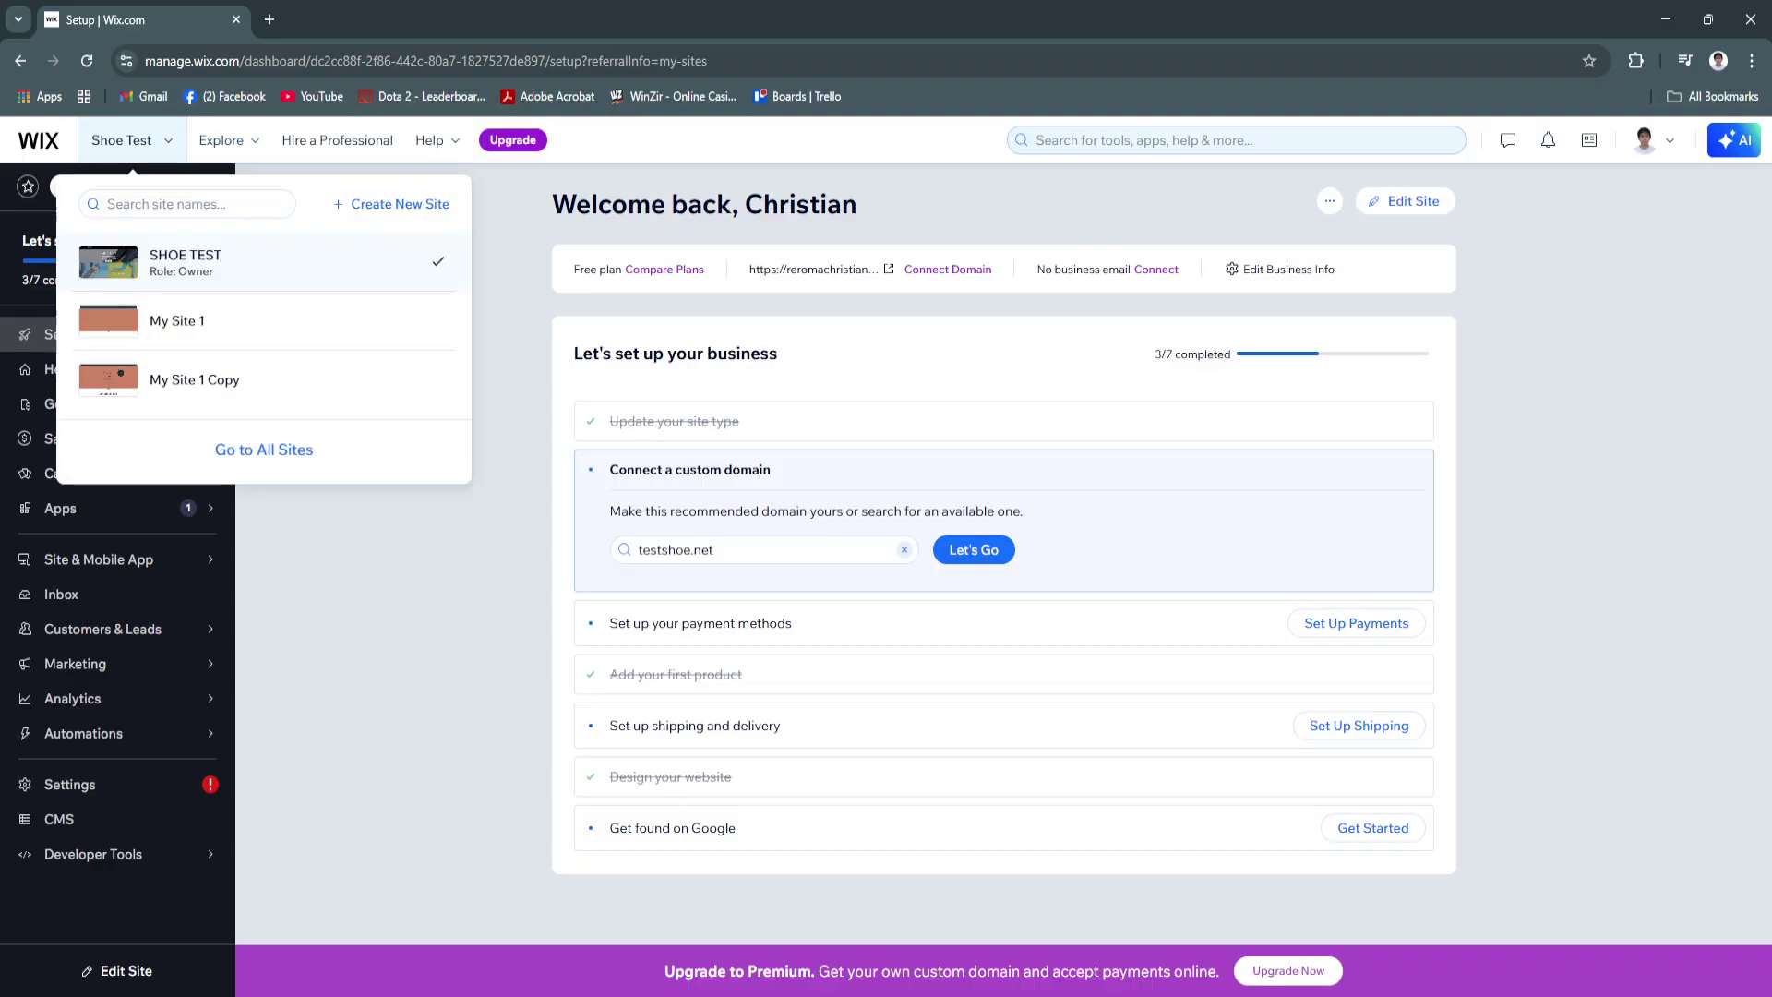
click(130, 140)
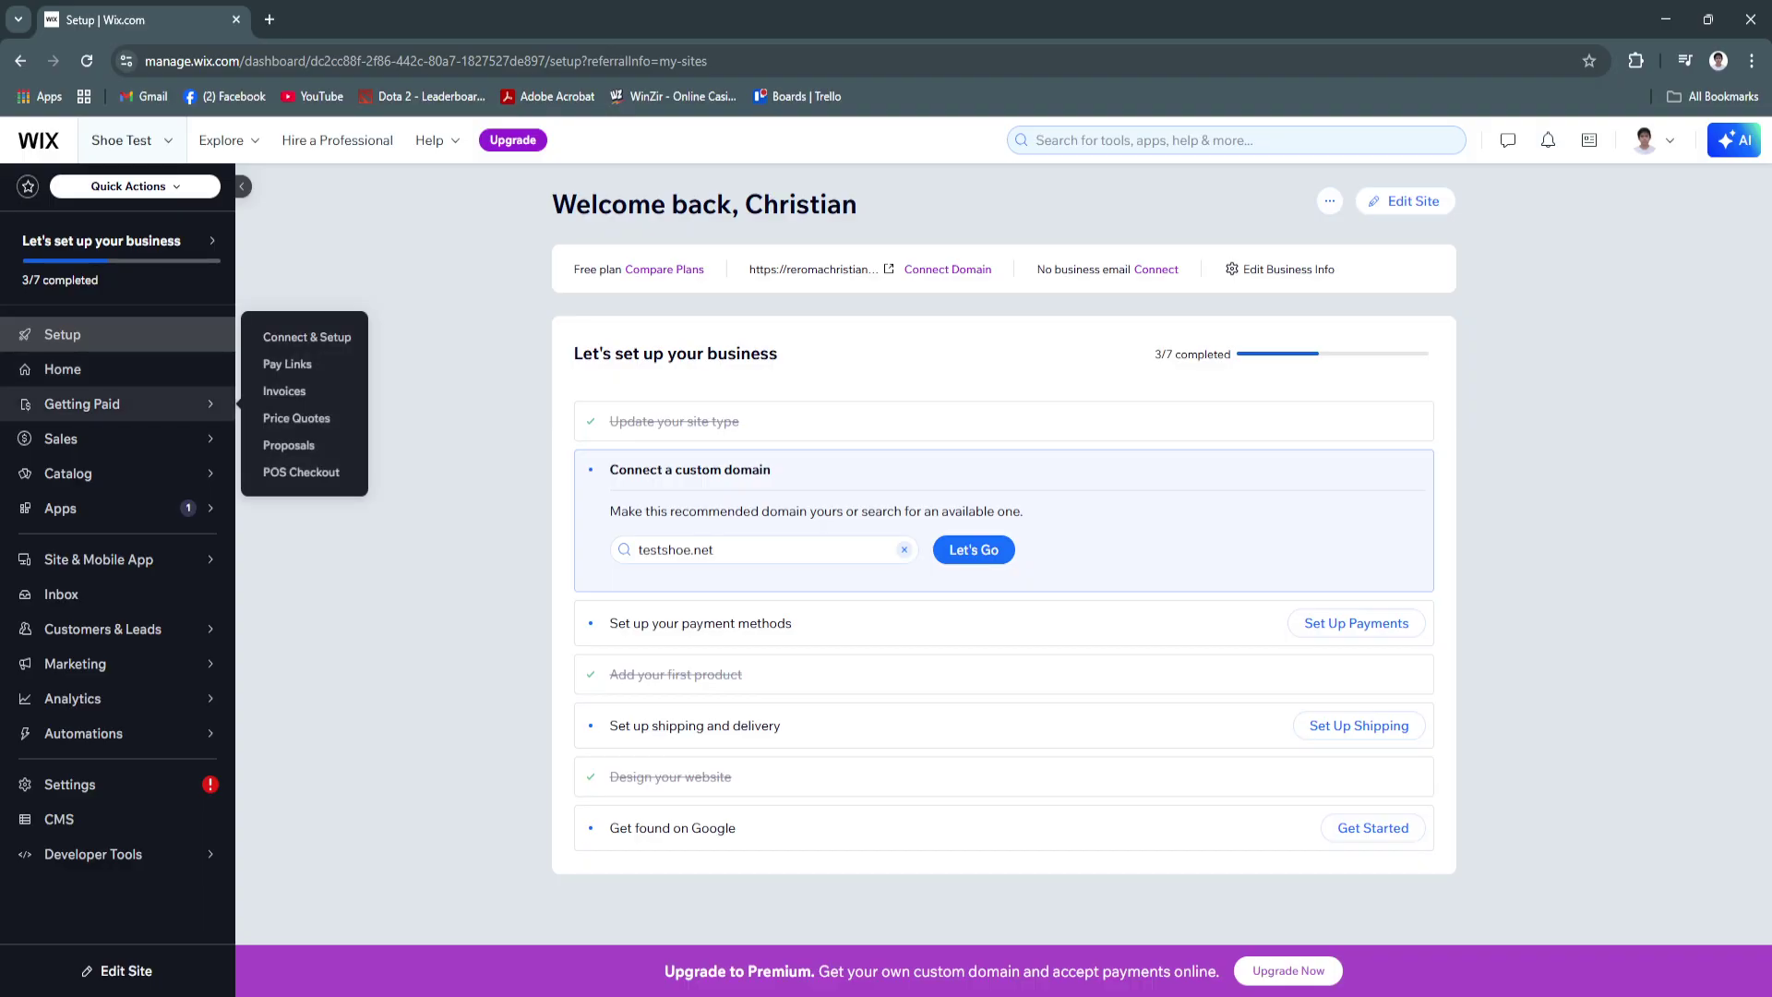
mouse_move(93, 438)
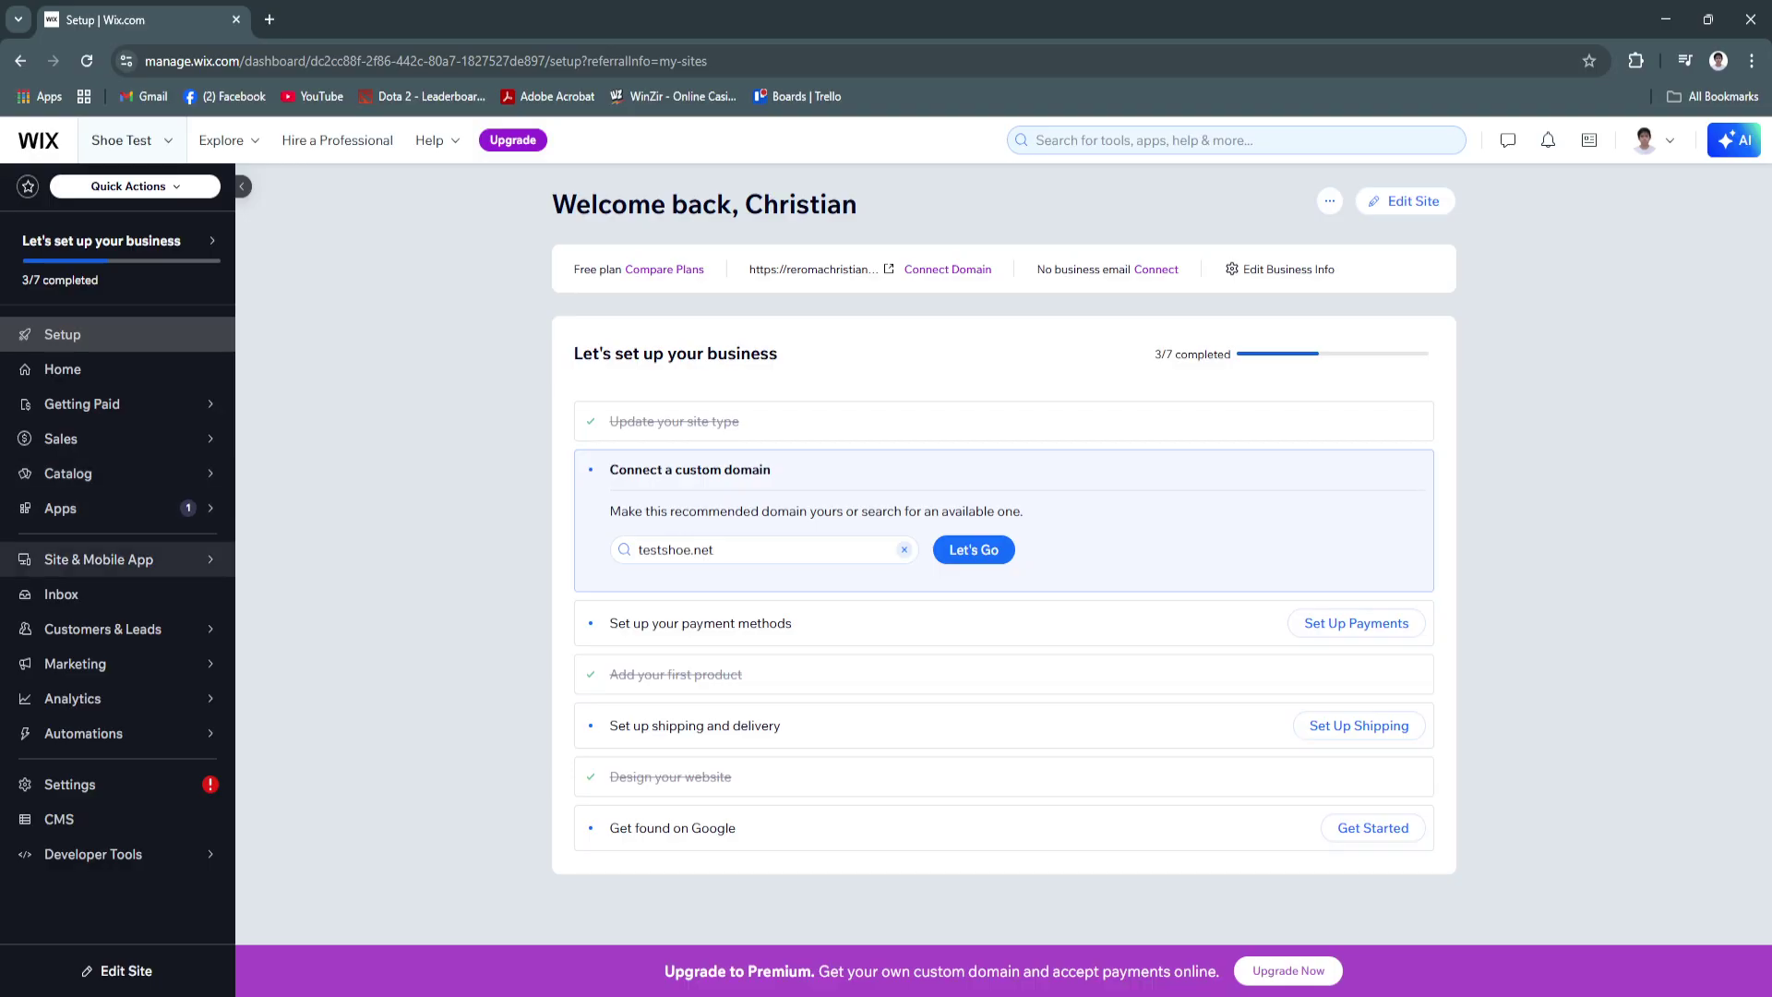
mouse_move(94, 560)
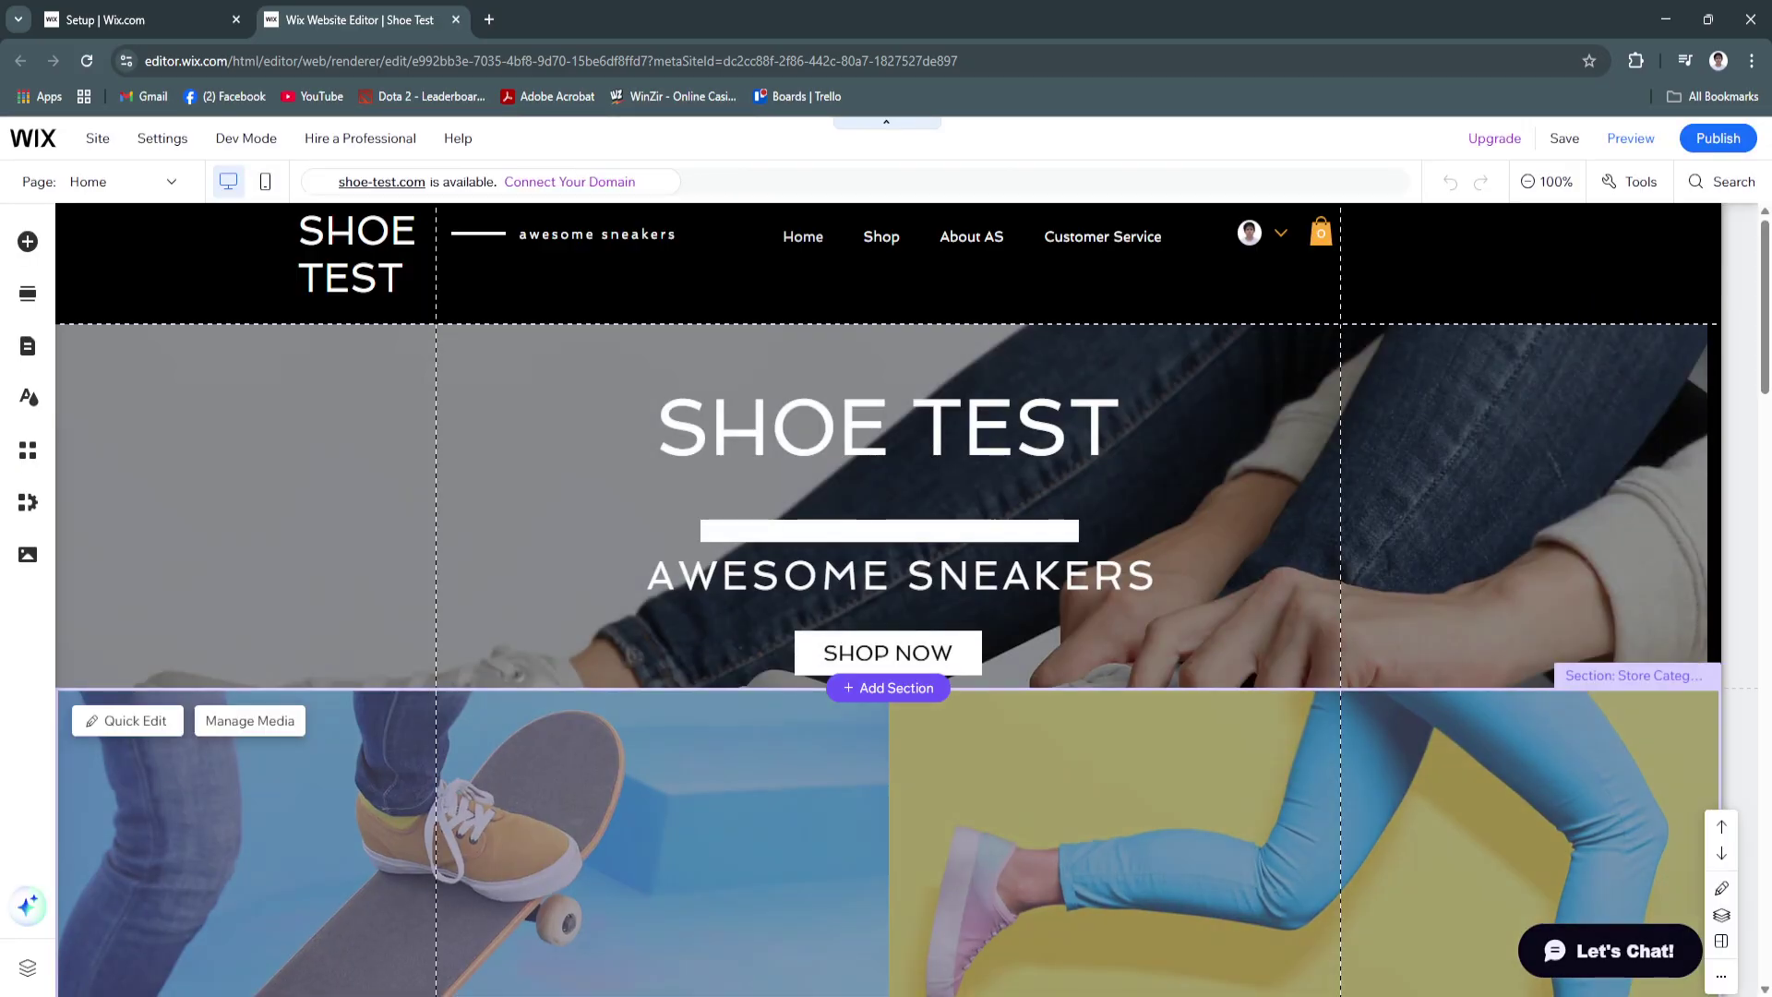
click(144, 20)
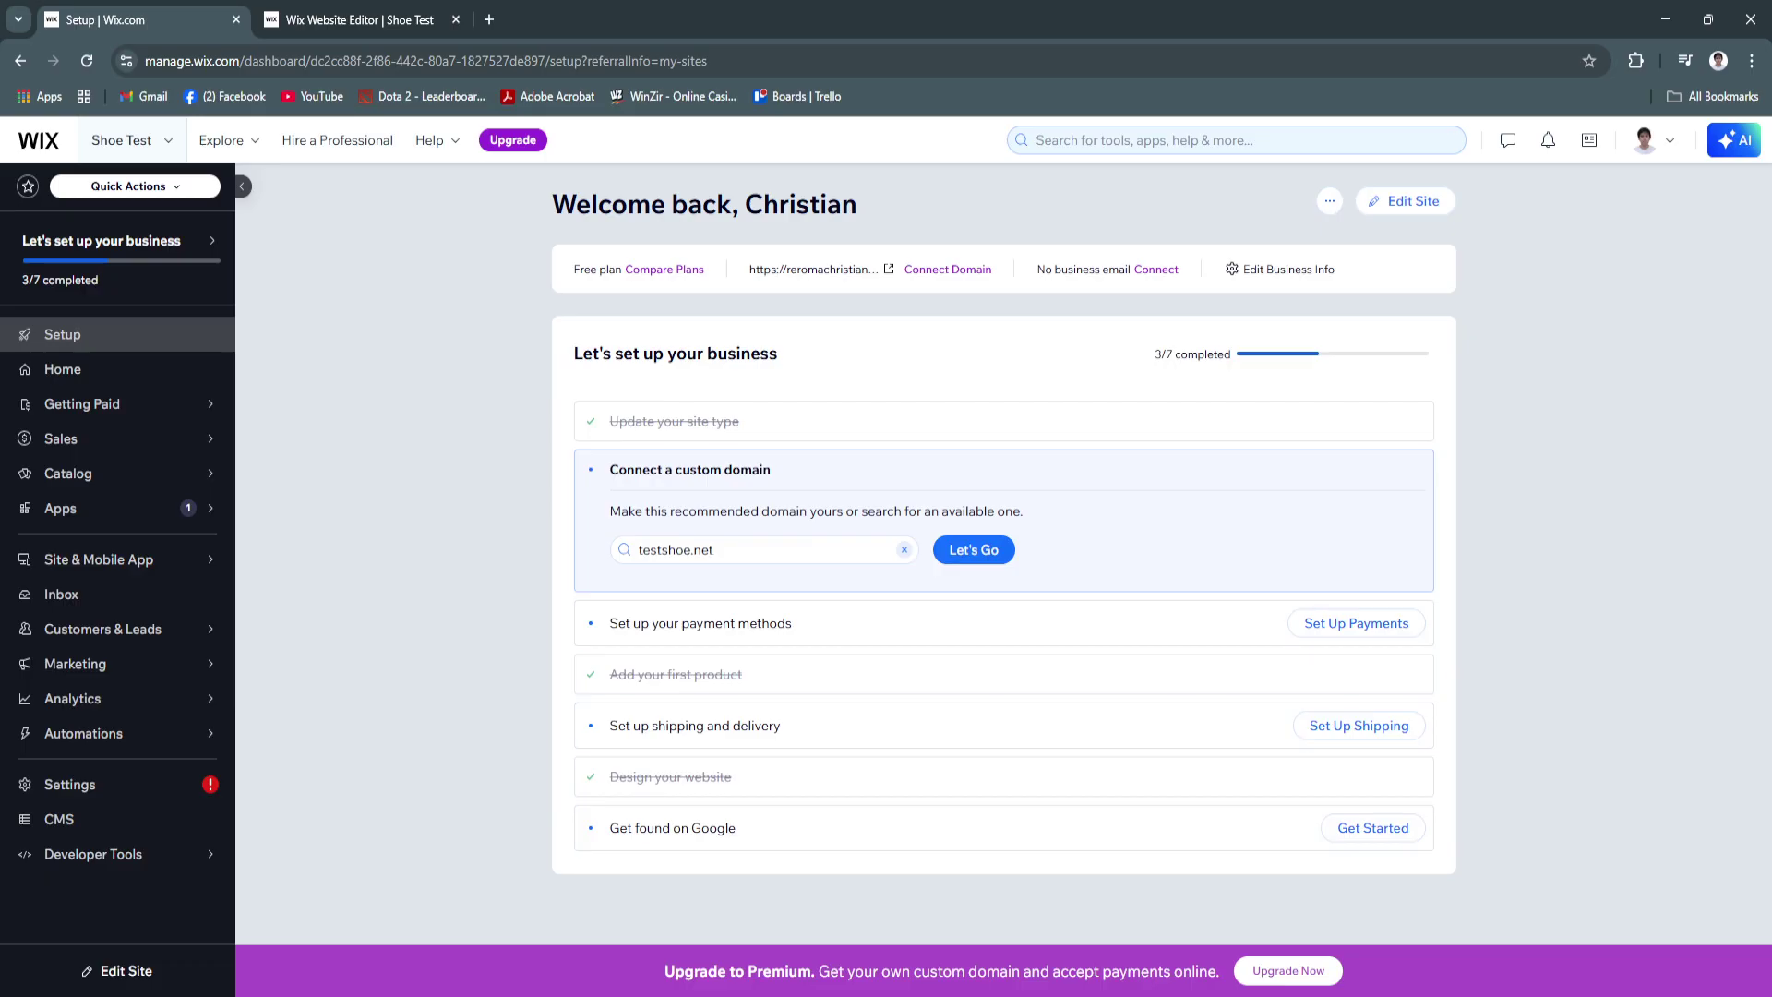
key(ctrl+Tab)
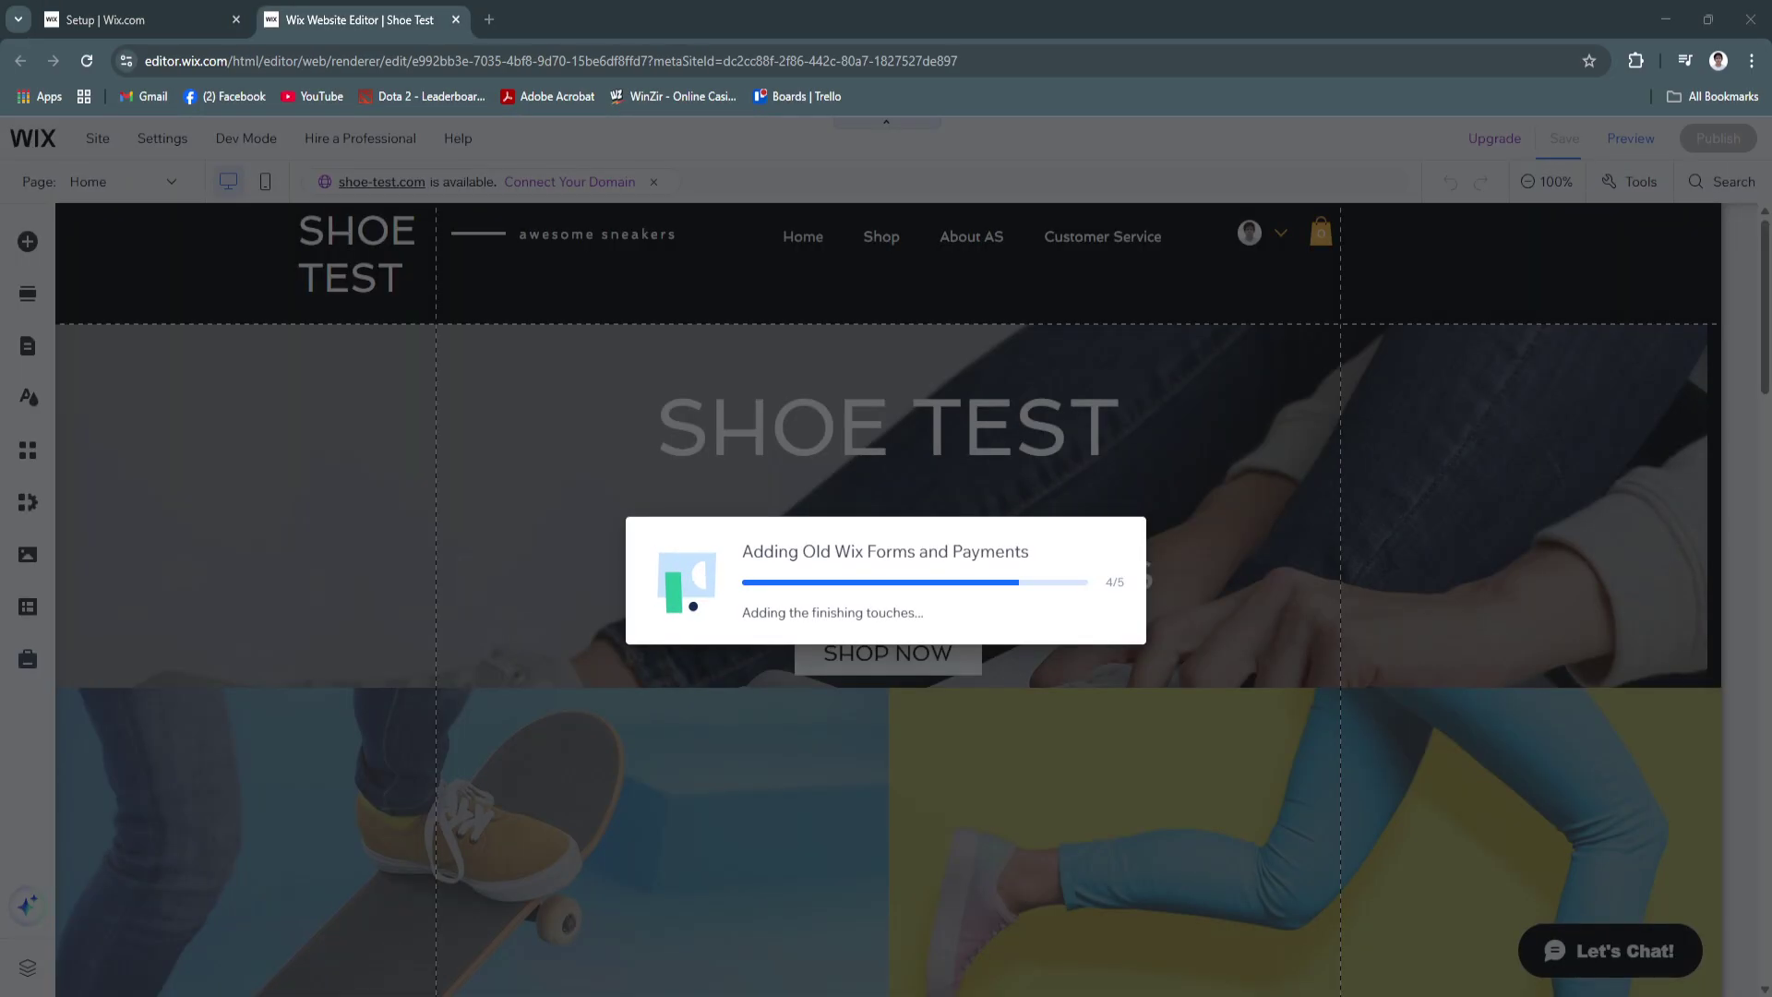
Open the wix.com/studio page in a new browser tab.
key(ctrl+t)
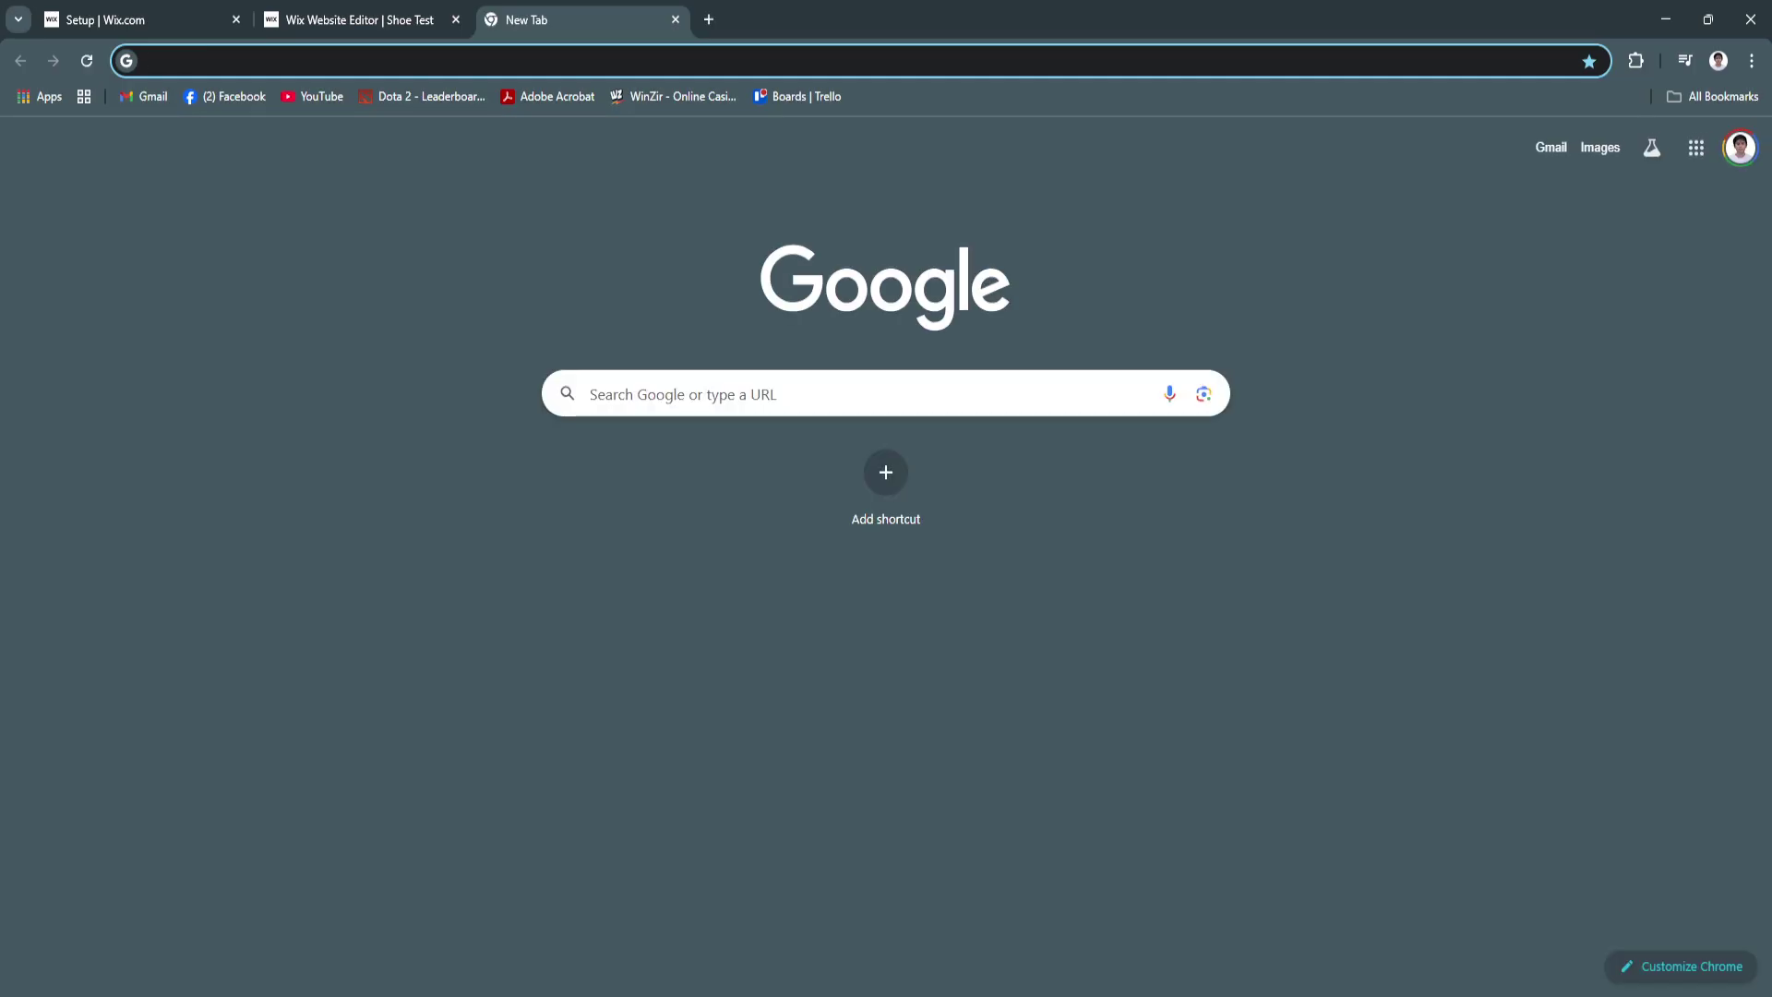
text(wix.com)
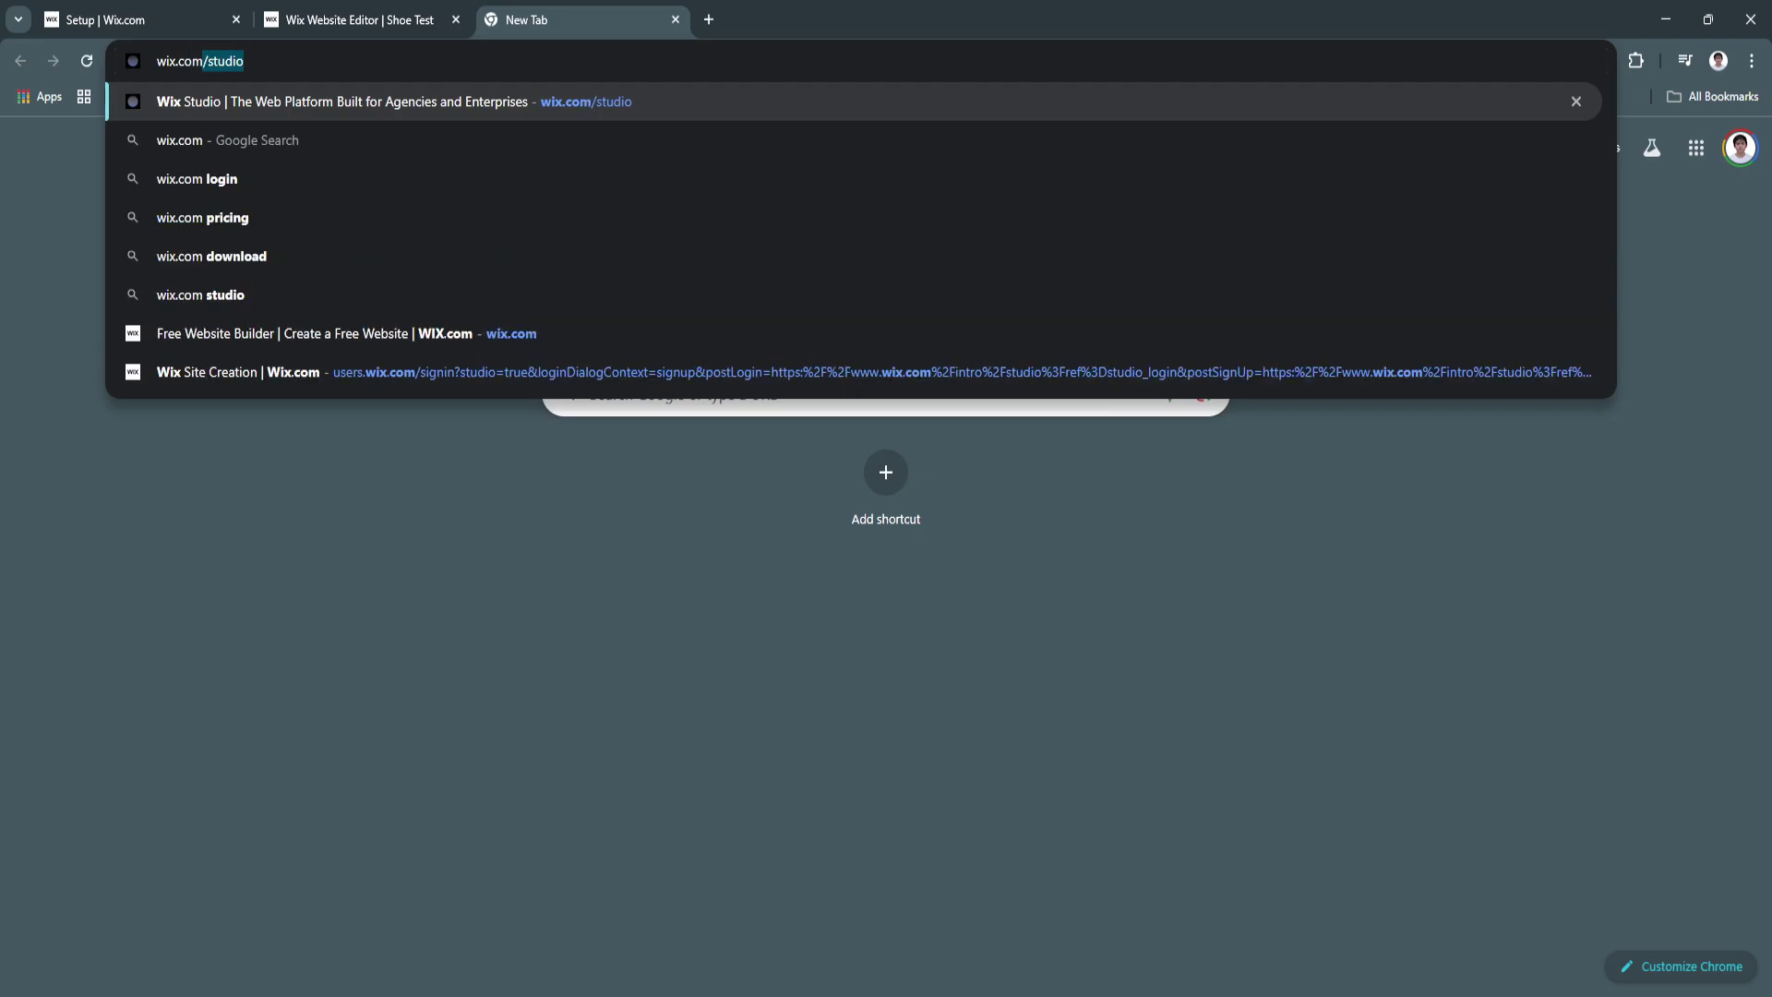
text(/studio)
key(Return)
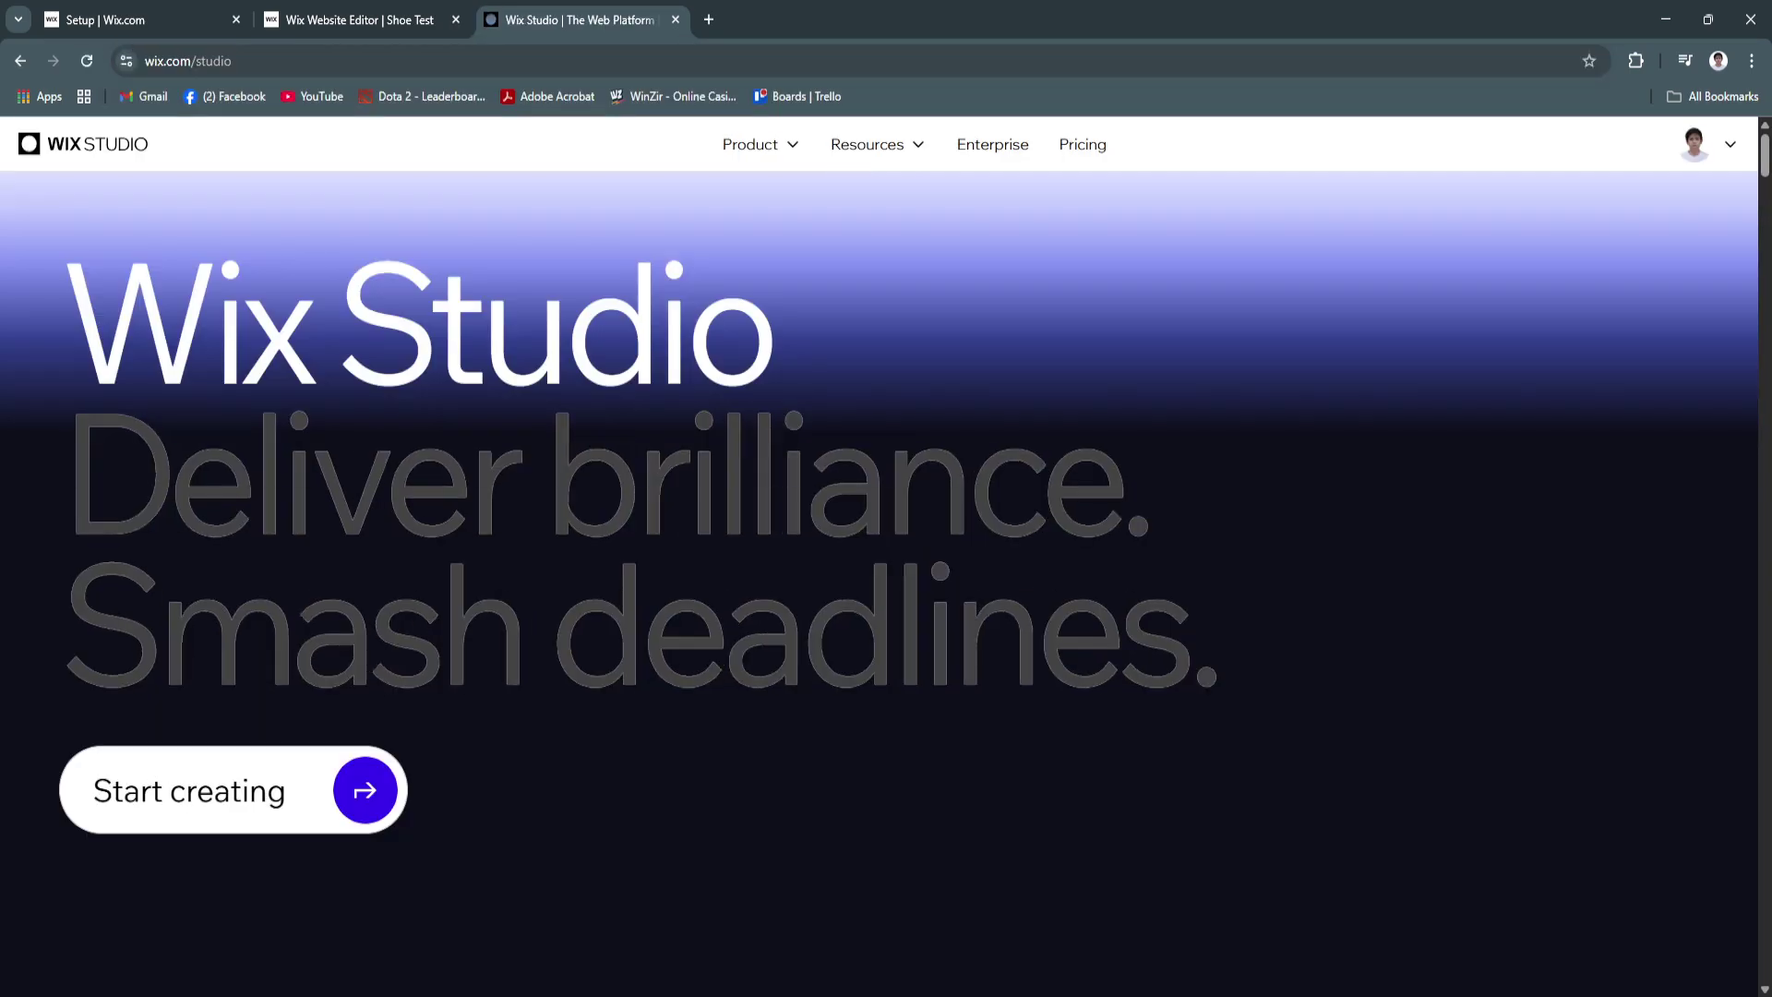
Look over the Wix Studio landing page and start creating to enter the Studio workspace.
scroll(879, 572, down, 5)
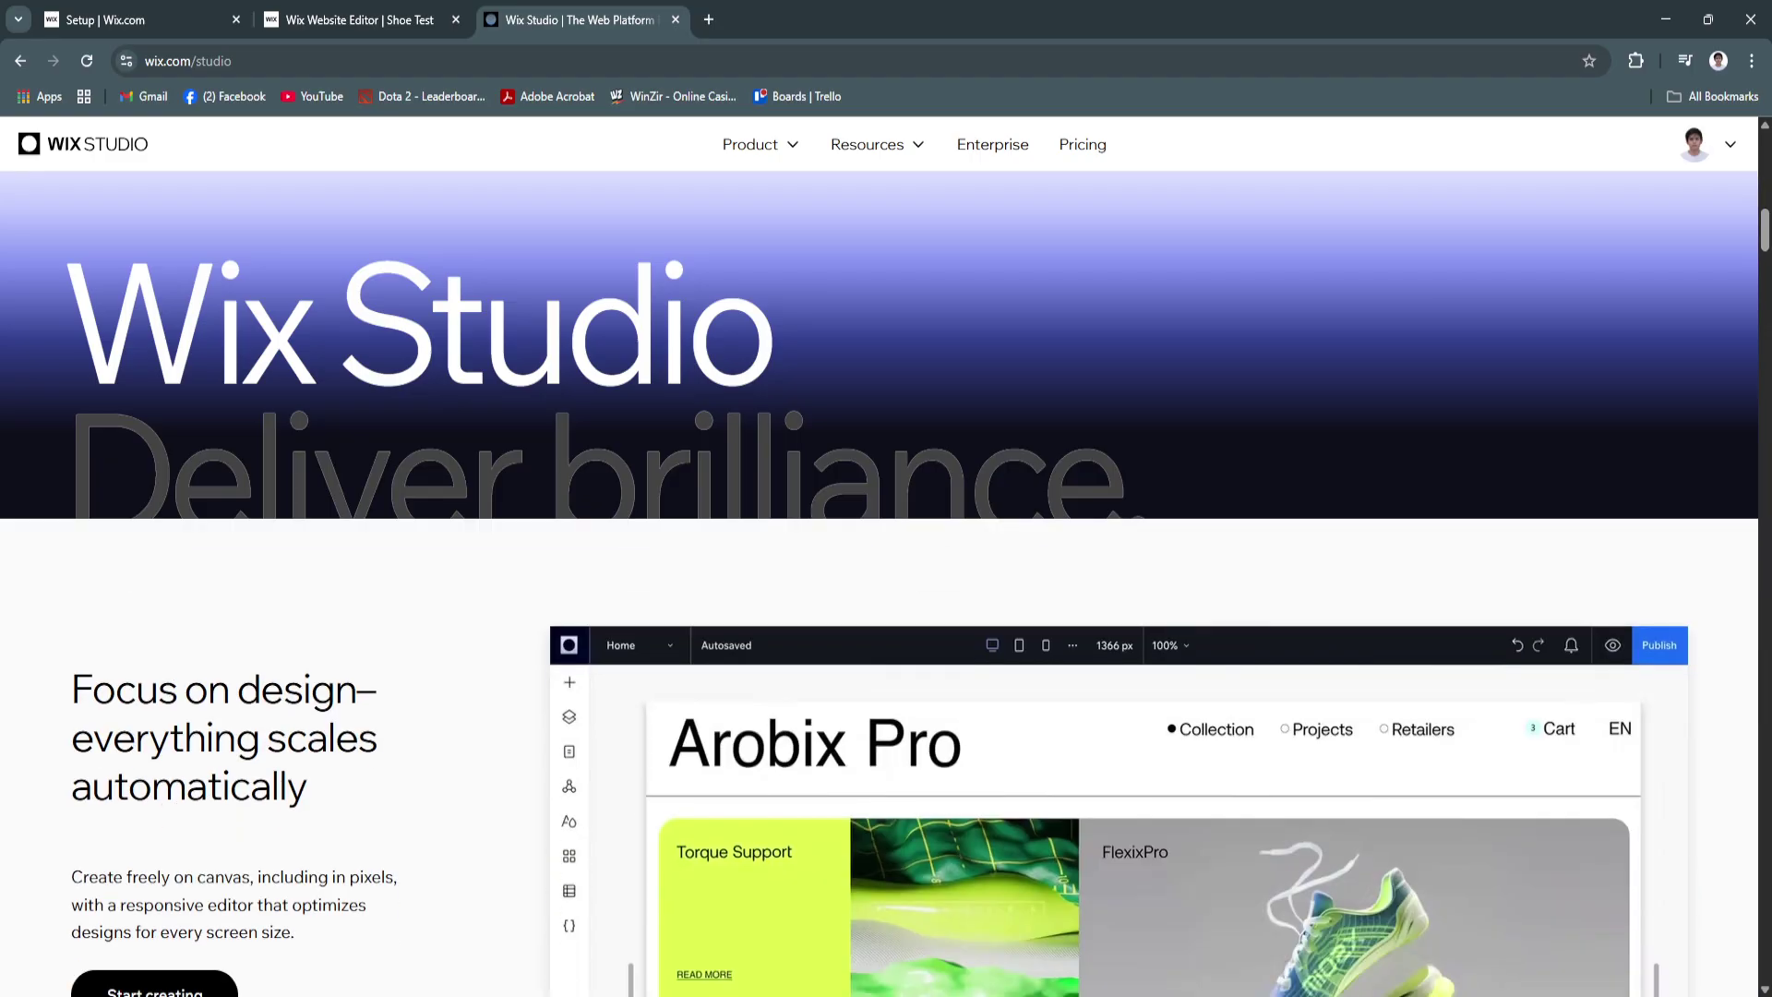
scroll(878, 571, up, 3)
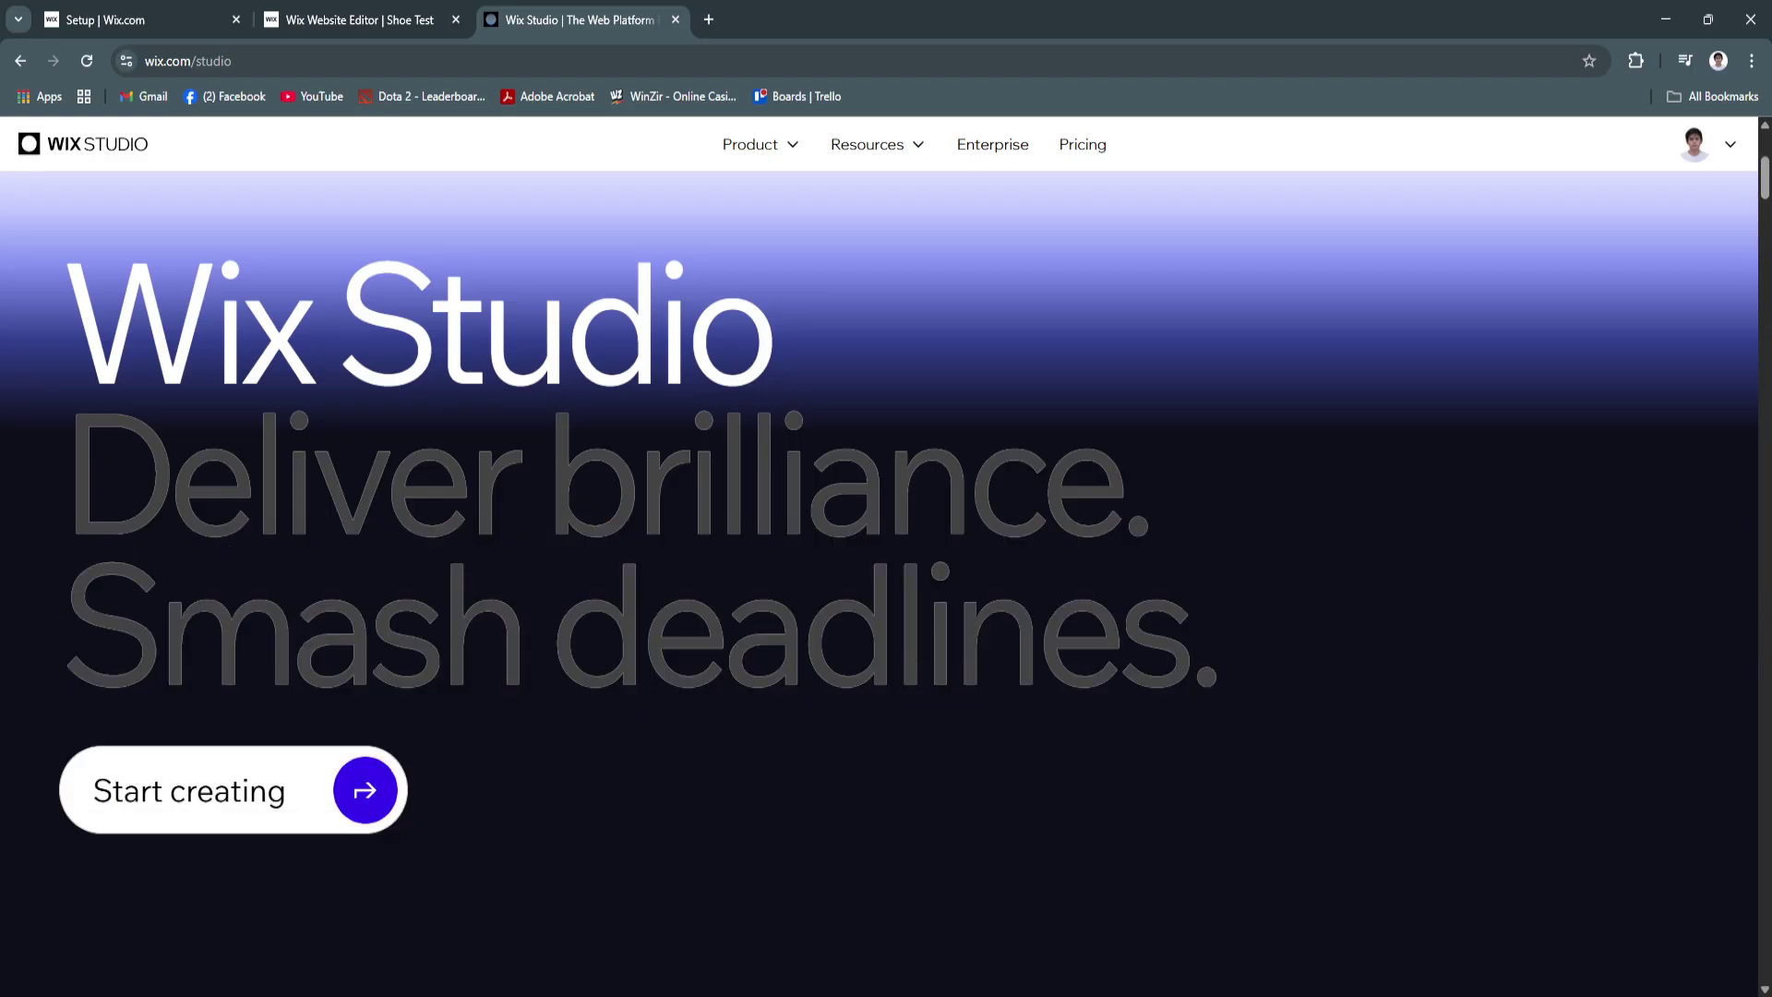
scroll(878, 572, down, 5)
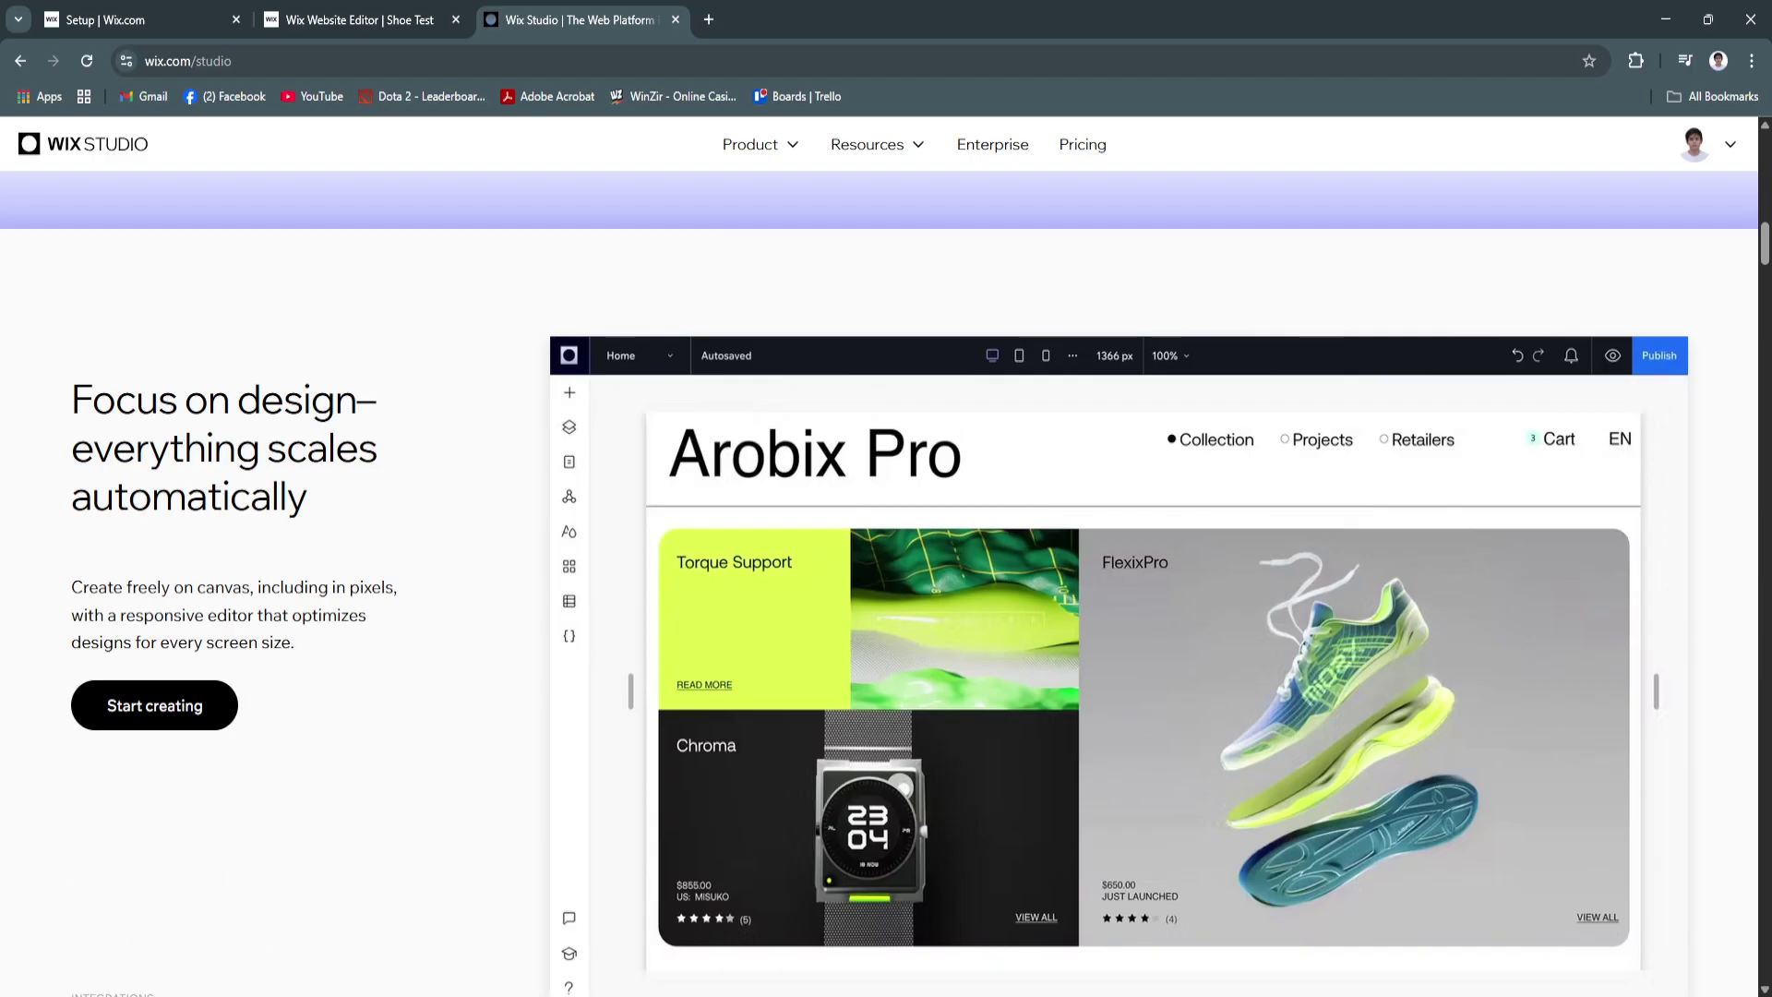
scroll(880, 571, up, 3)
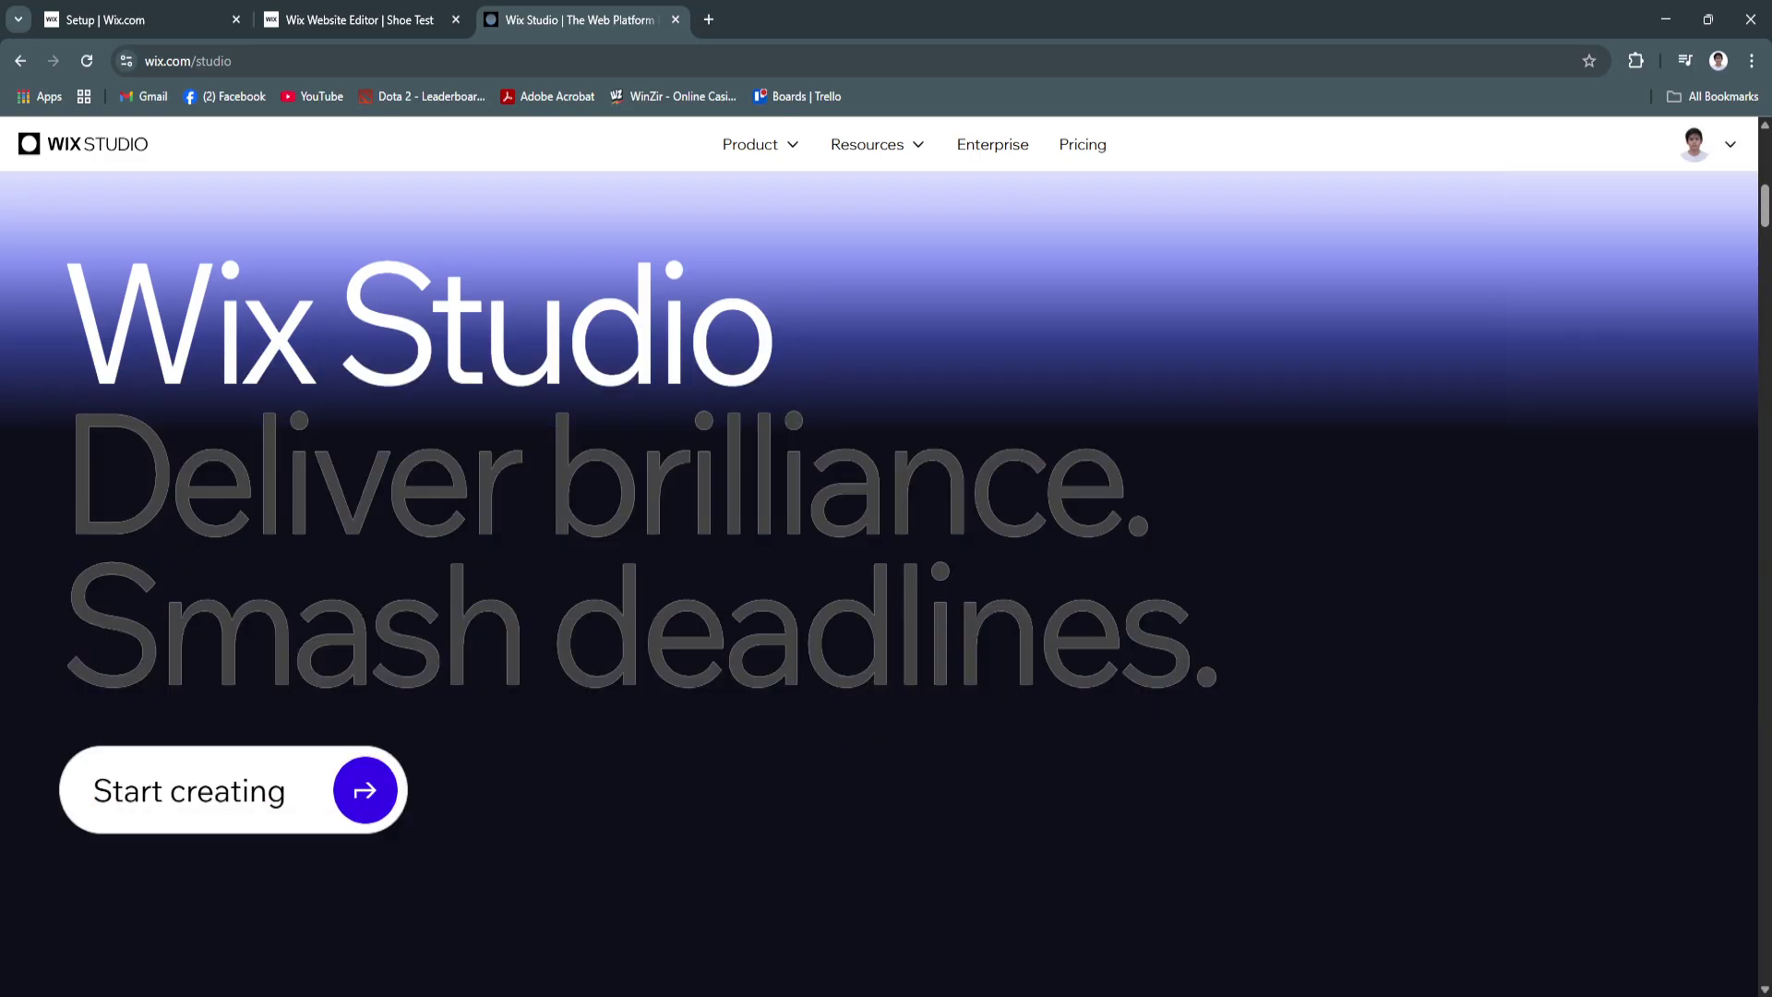
scroll(879, 572, up, 4)
scroll(880, 571, up, 7)
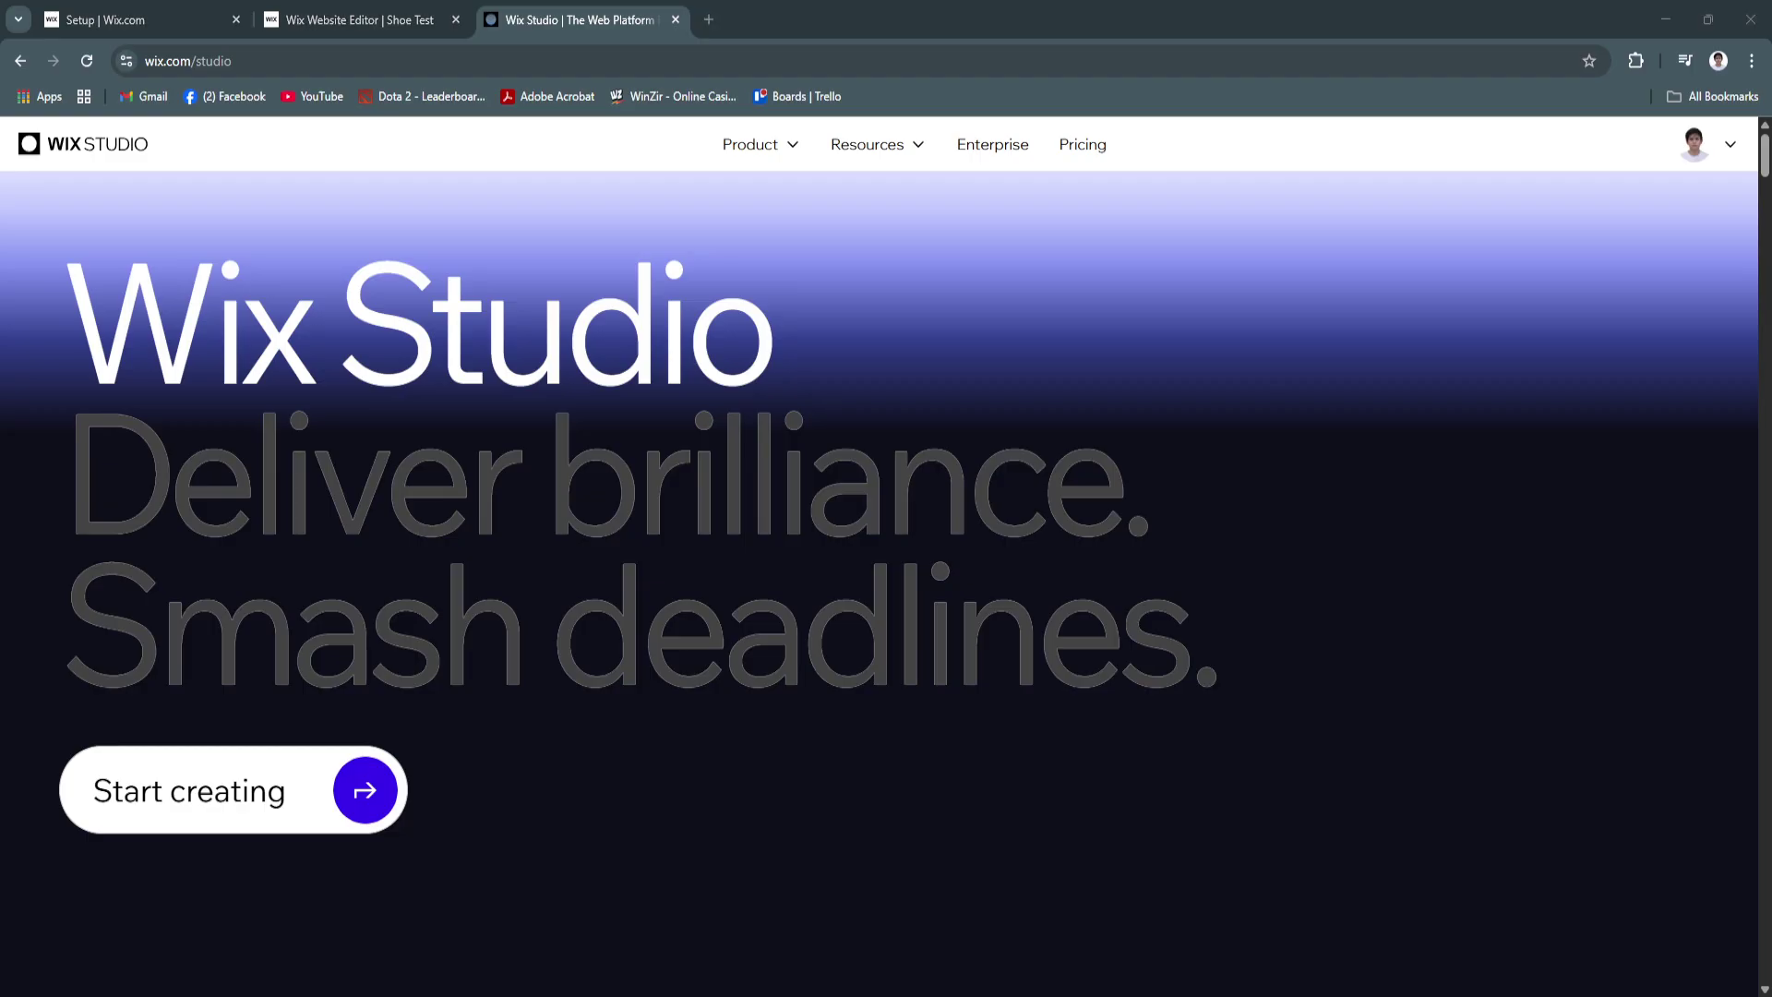
click(233, 790)
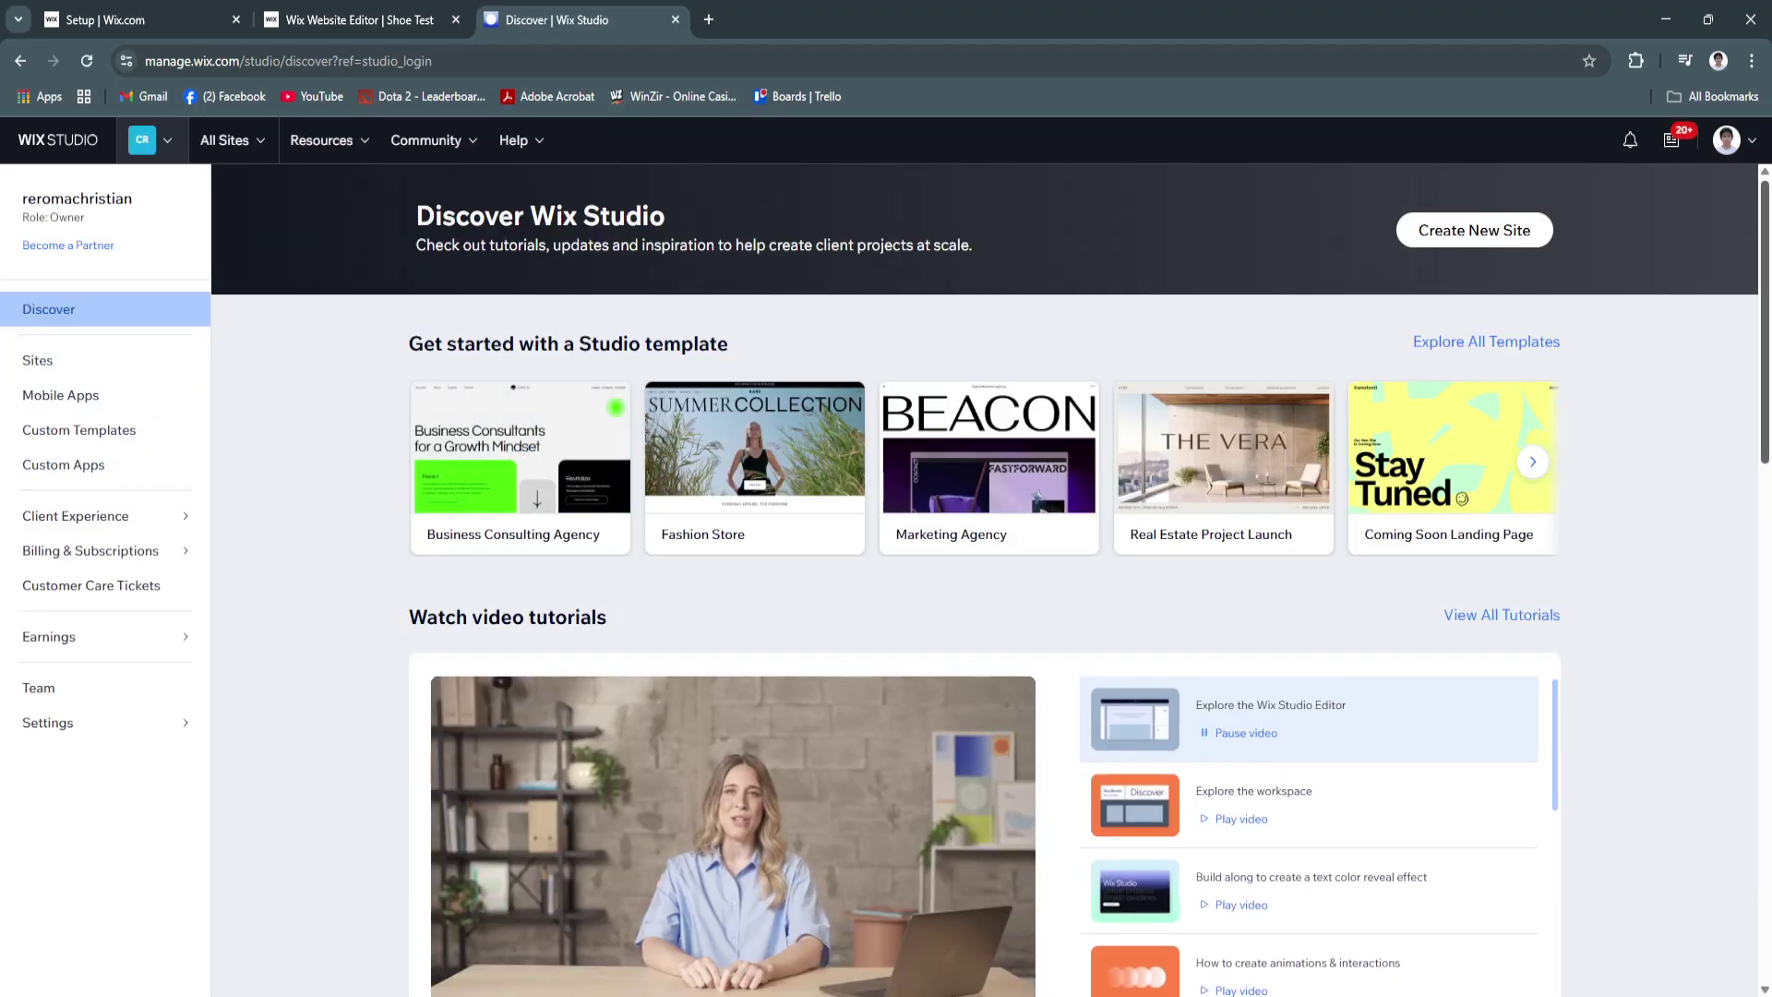
scroll(984, 593, down, 1)
scroll(990, 580, up, 1)
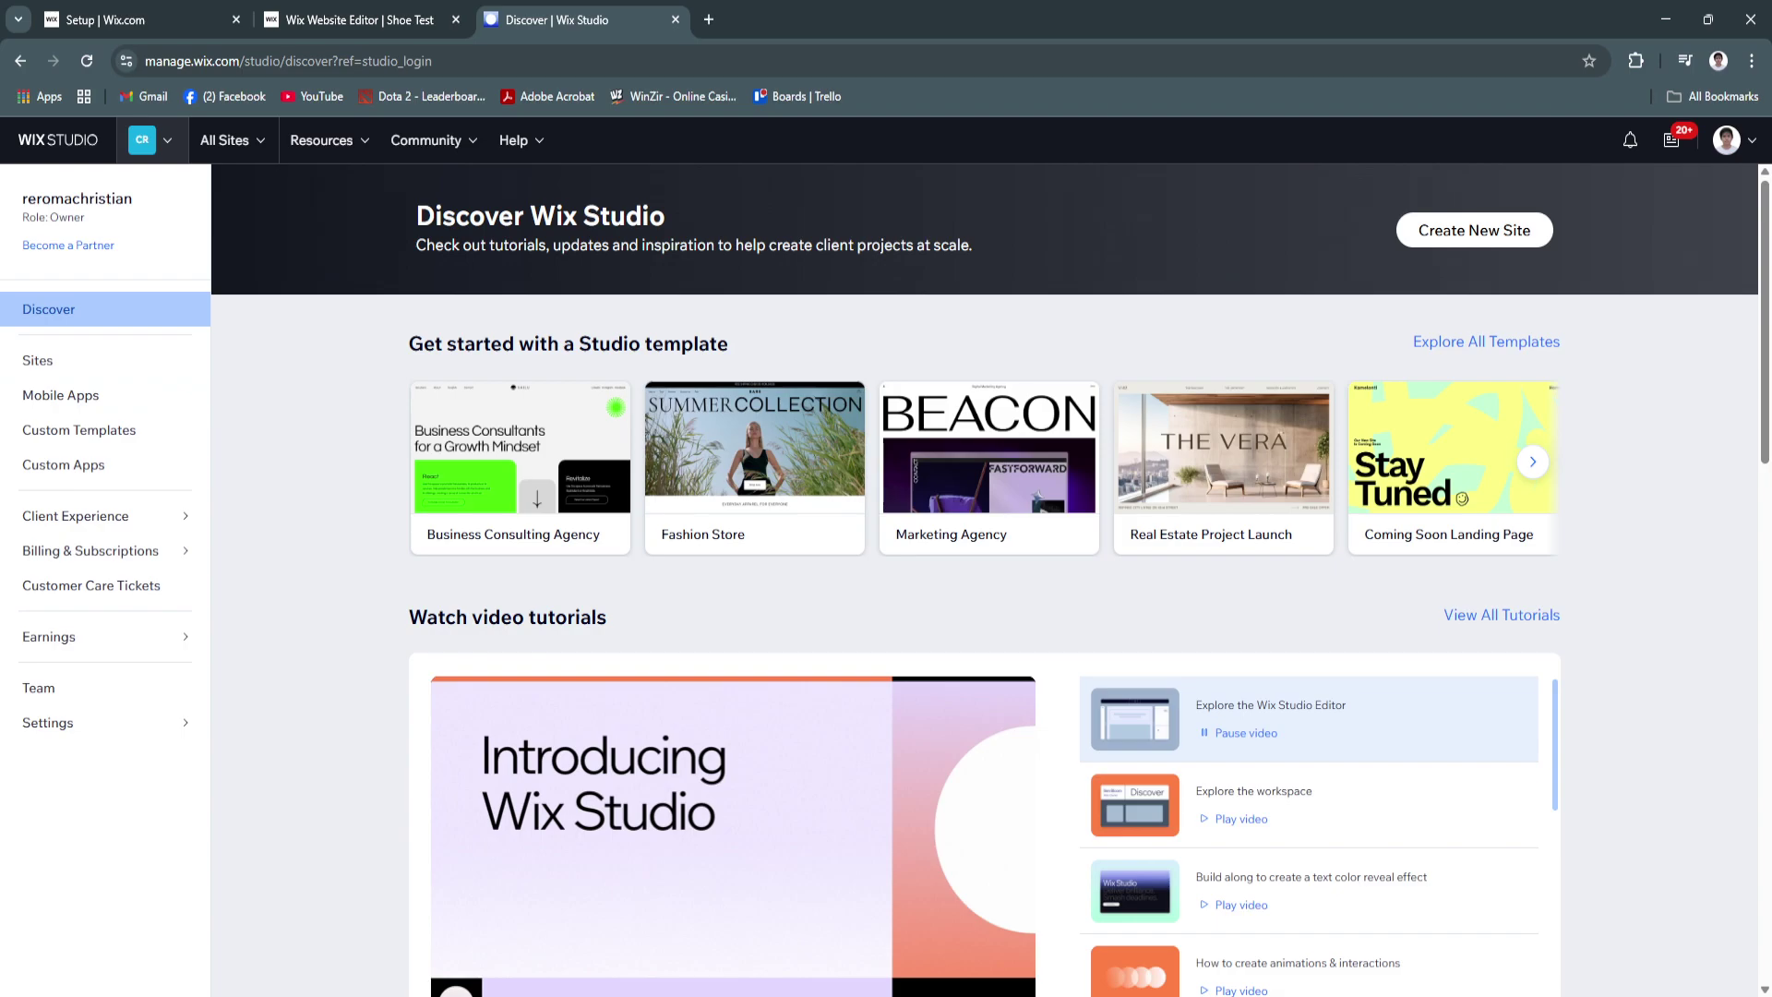
Close the website editor tab and compare the regular Wix dashboard with the Wix Studio workspace.
click(360, 20)
click(456, 20)
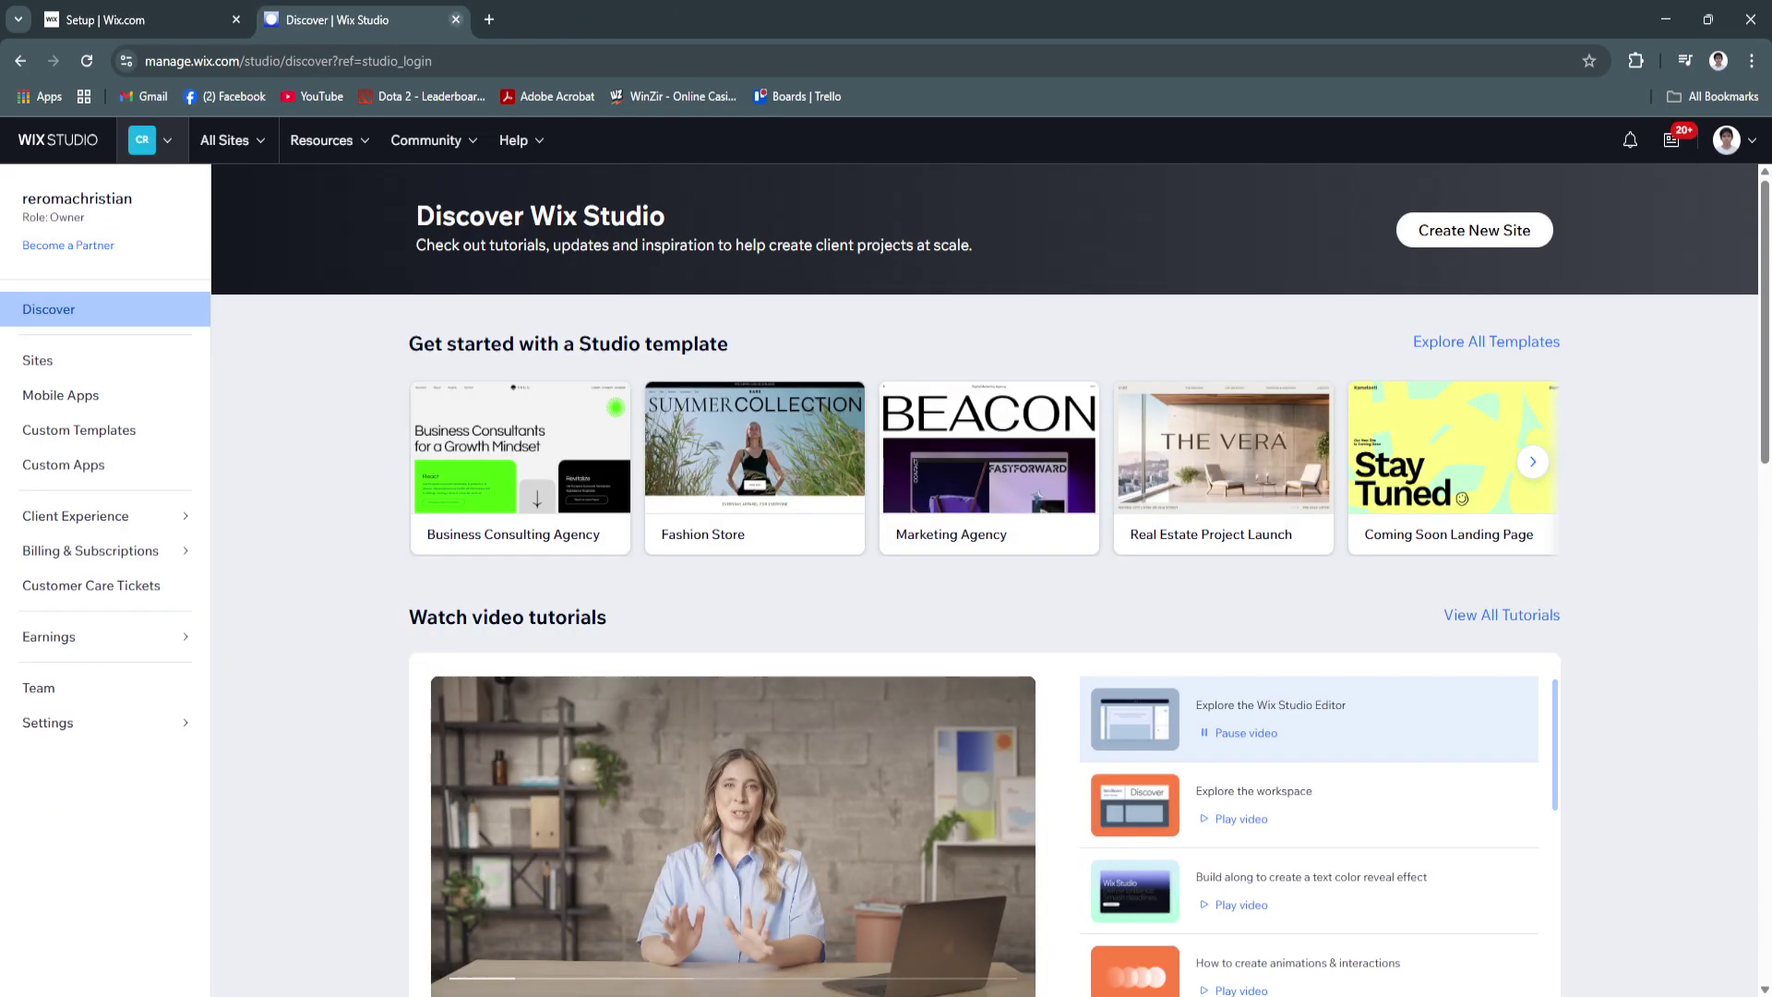
click(139, 19)
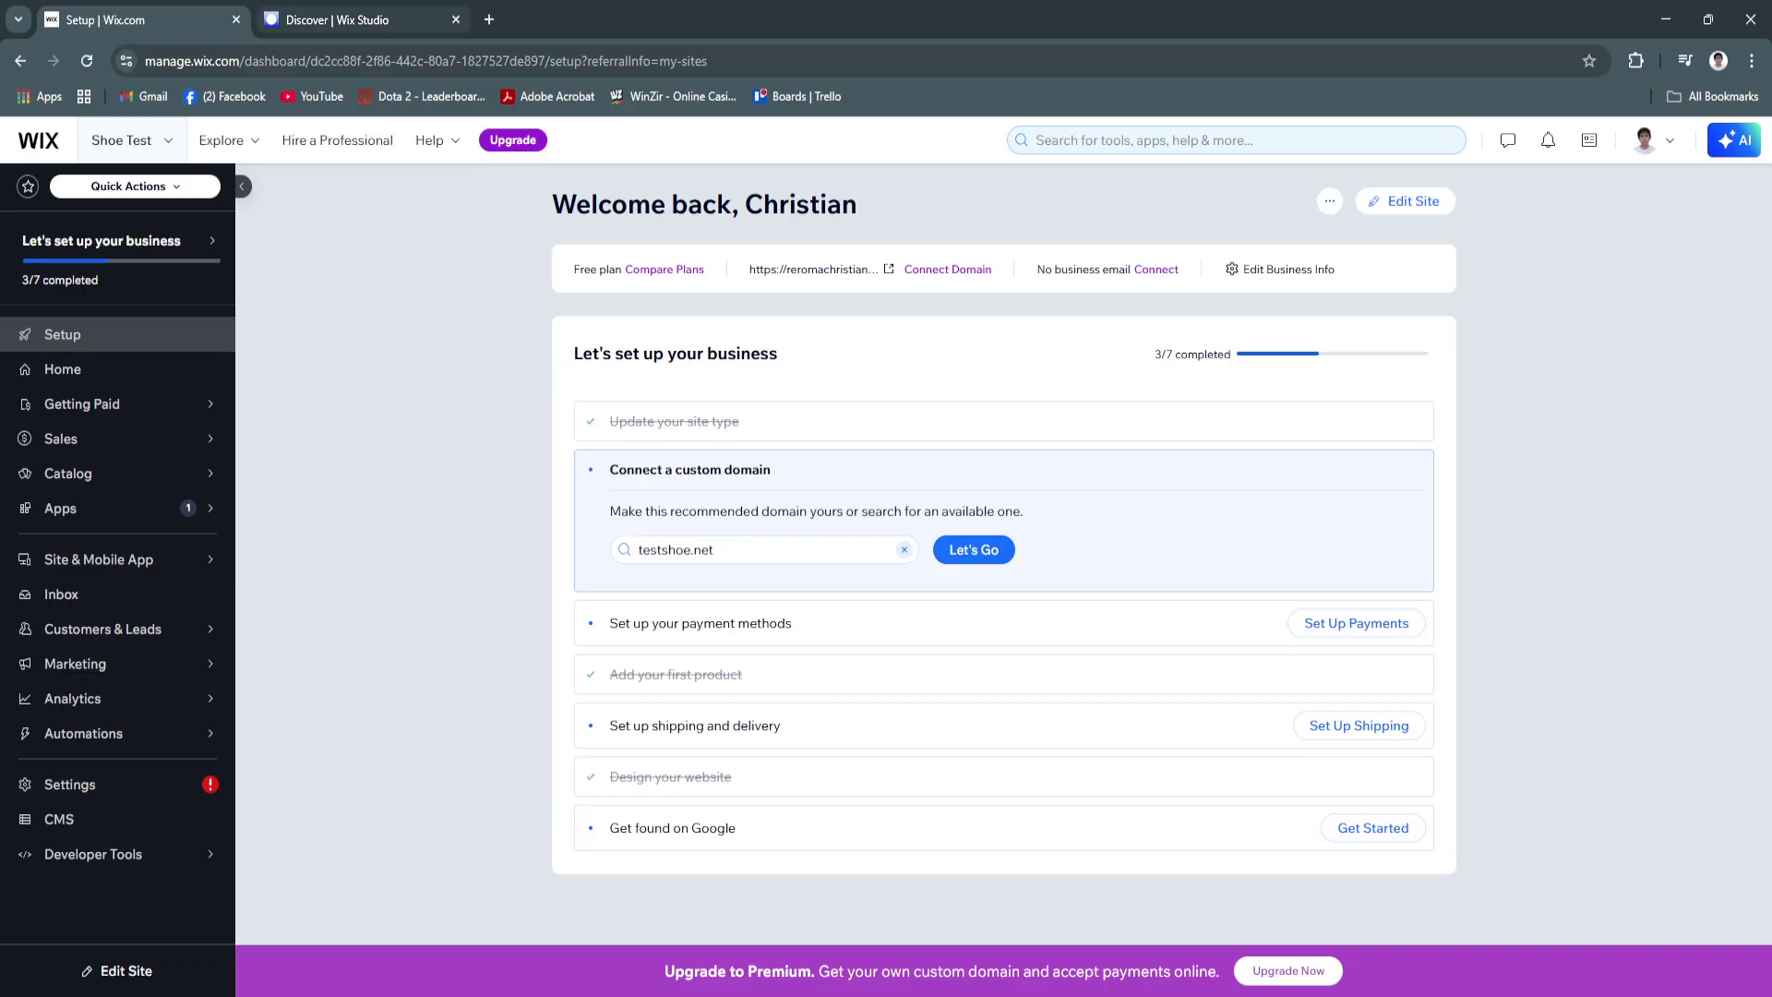
key(ctrl+Tab)
key(ctrl+shift+Tab)
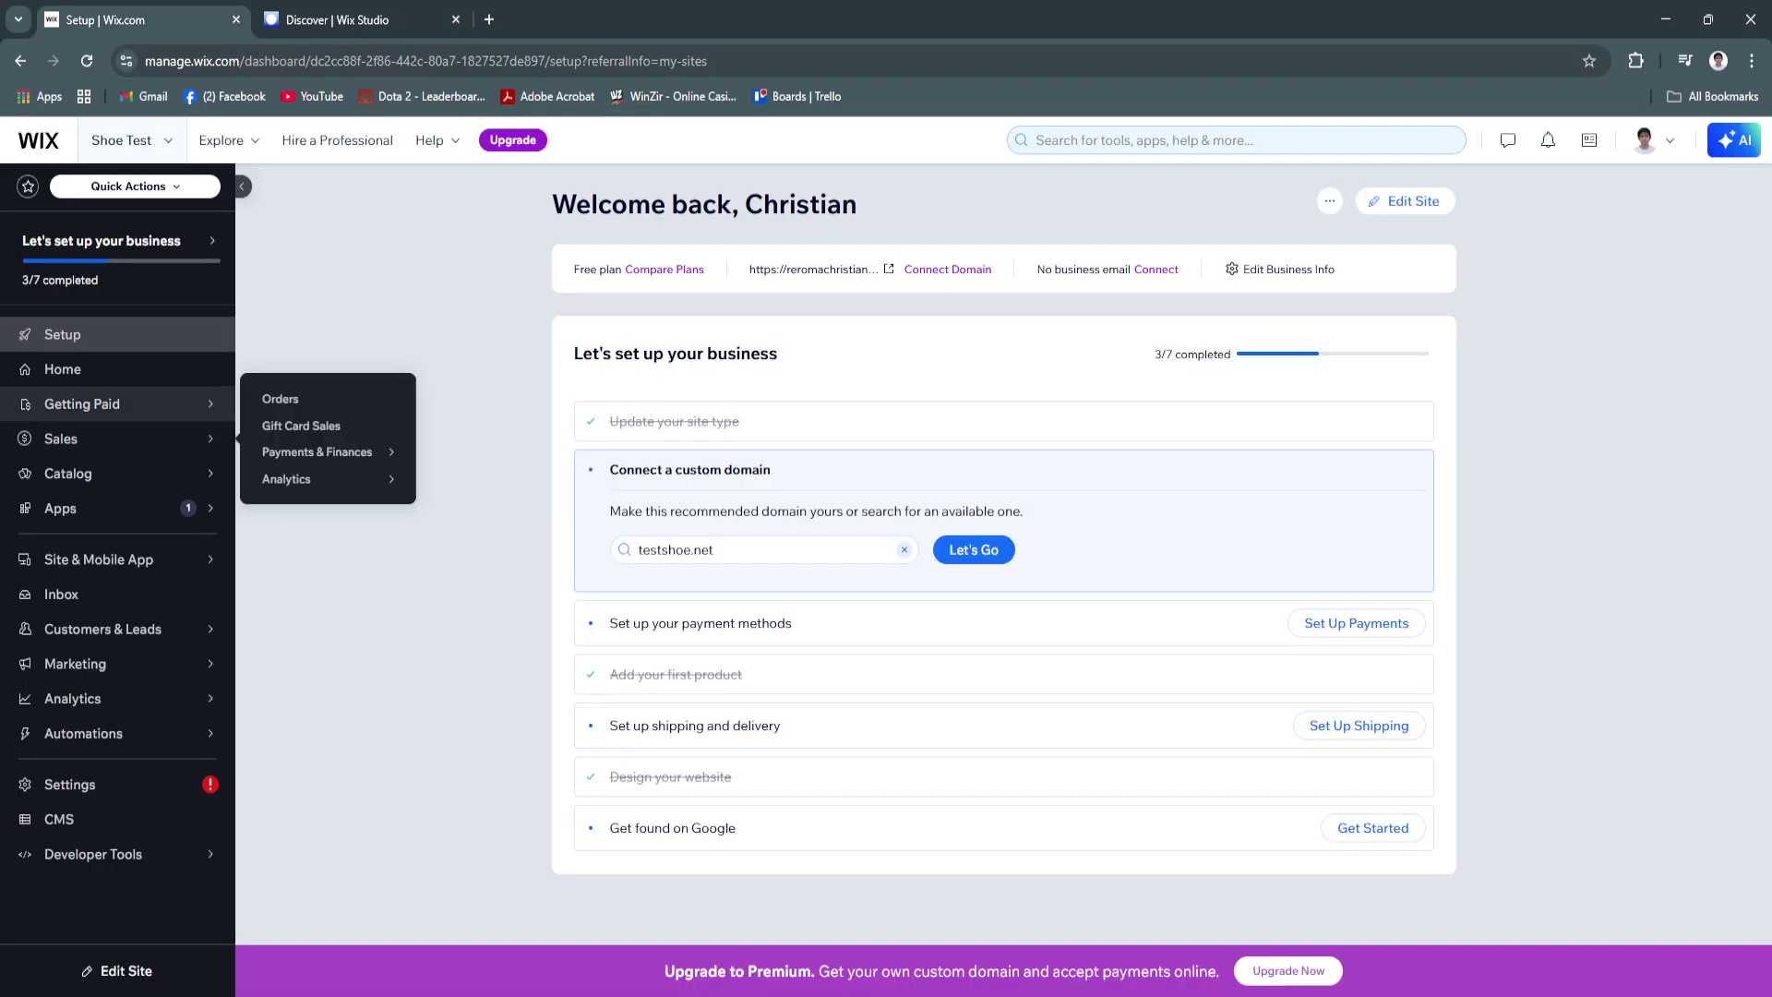
key(ctrl+Tab)
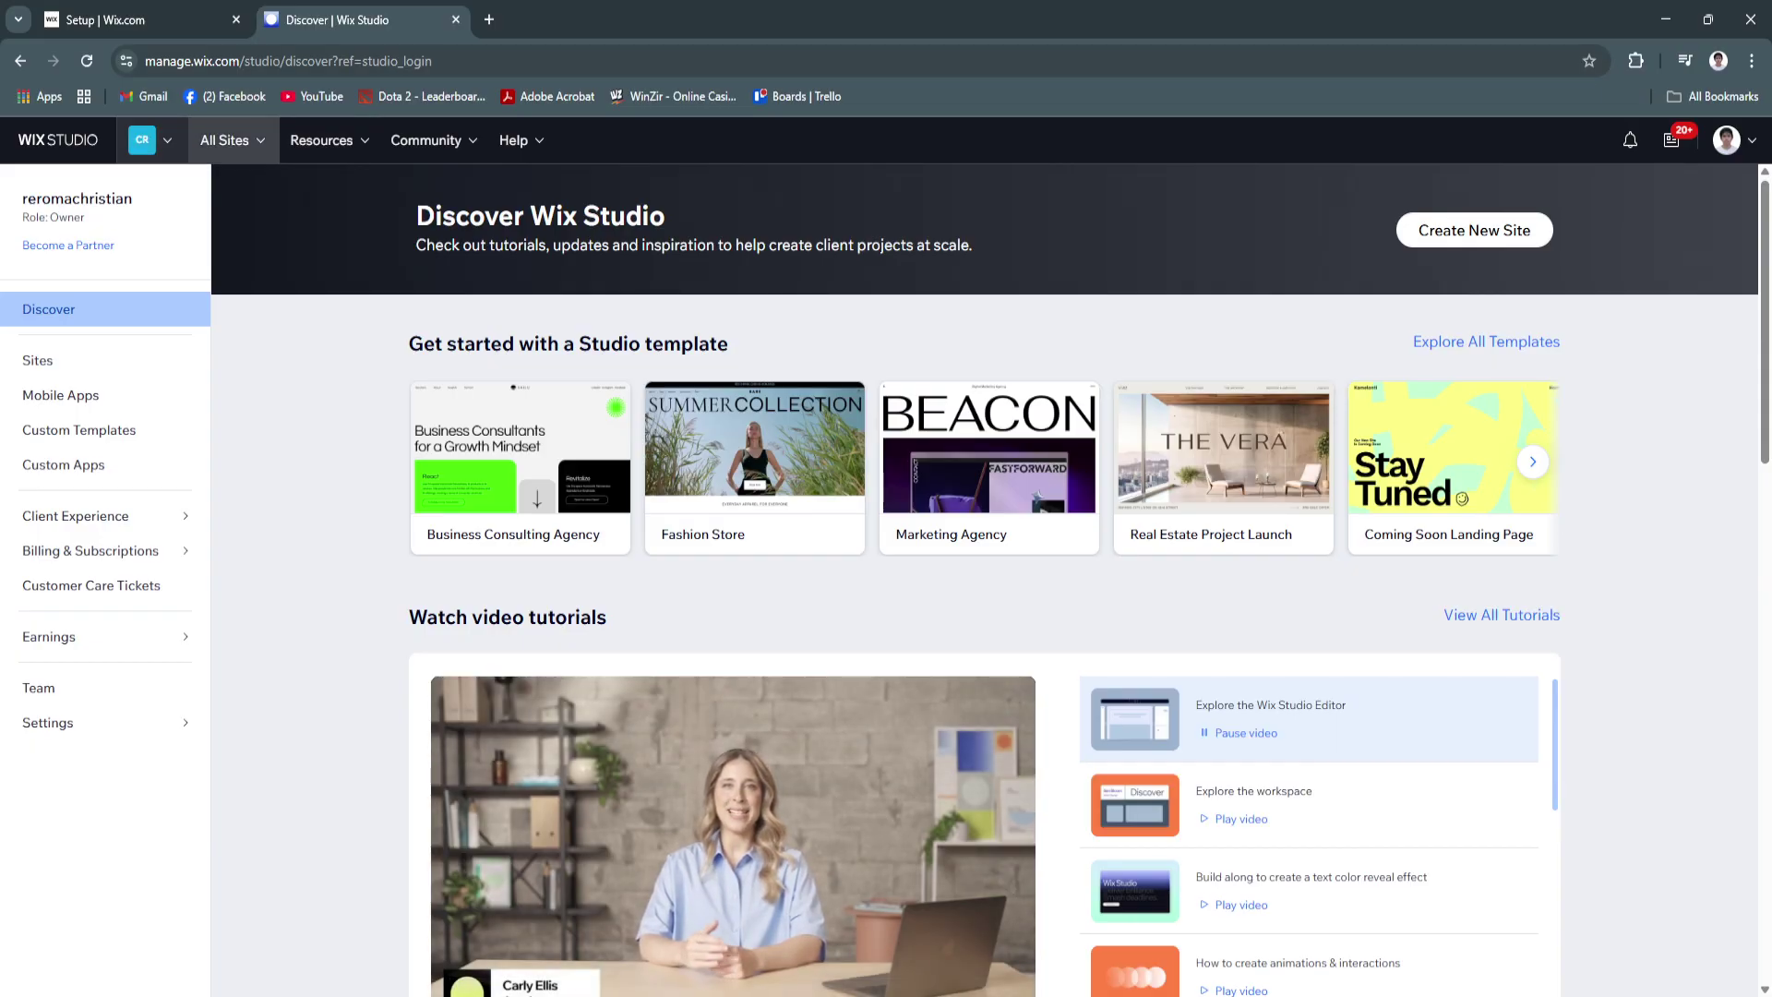
Check the site lists in the Wix Studio workspace and in the regular Wix dashboard.
click(226, 141)
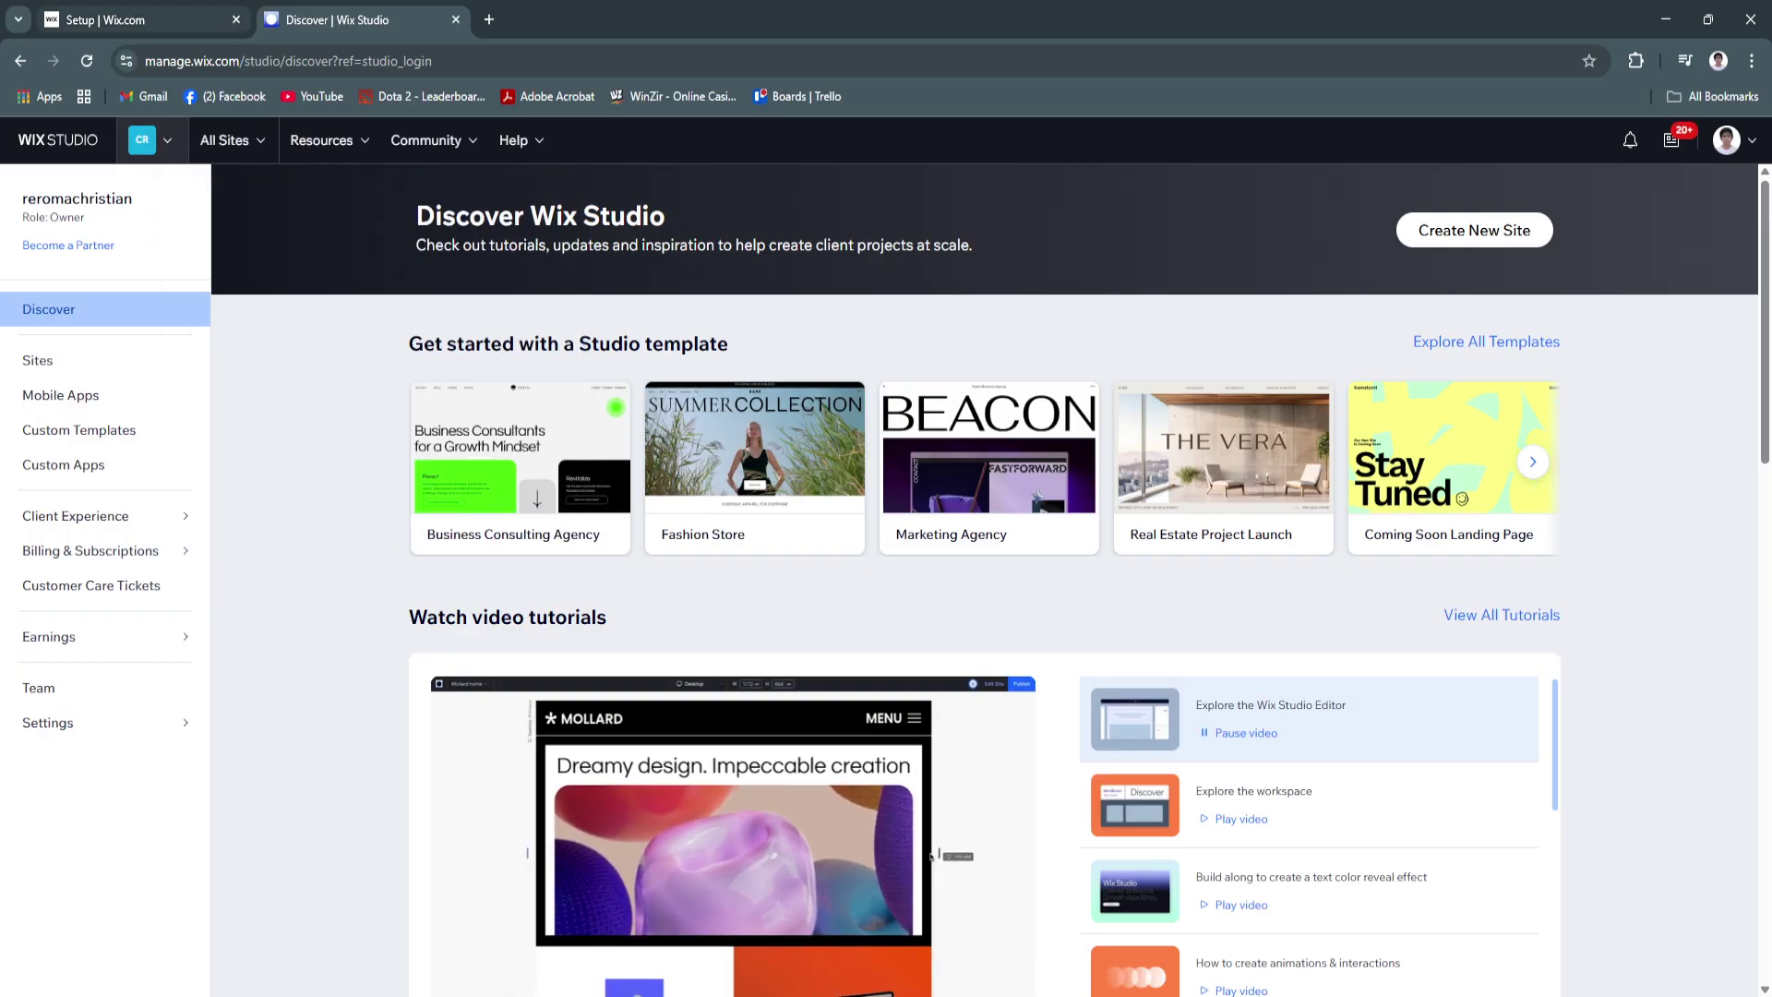
click(138, 19)
click(132, 139)
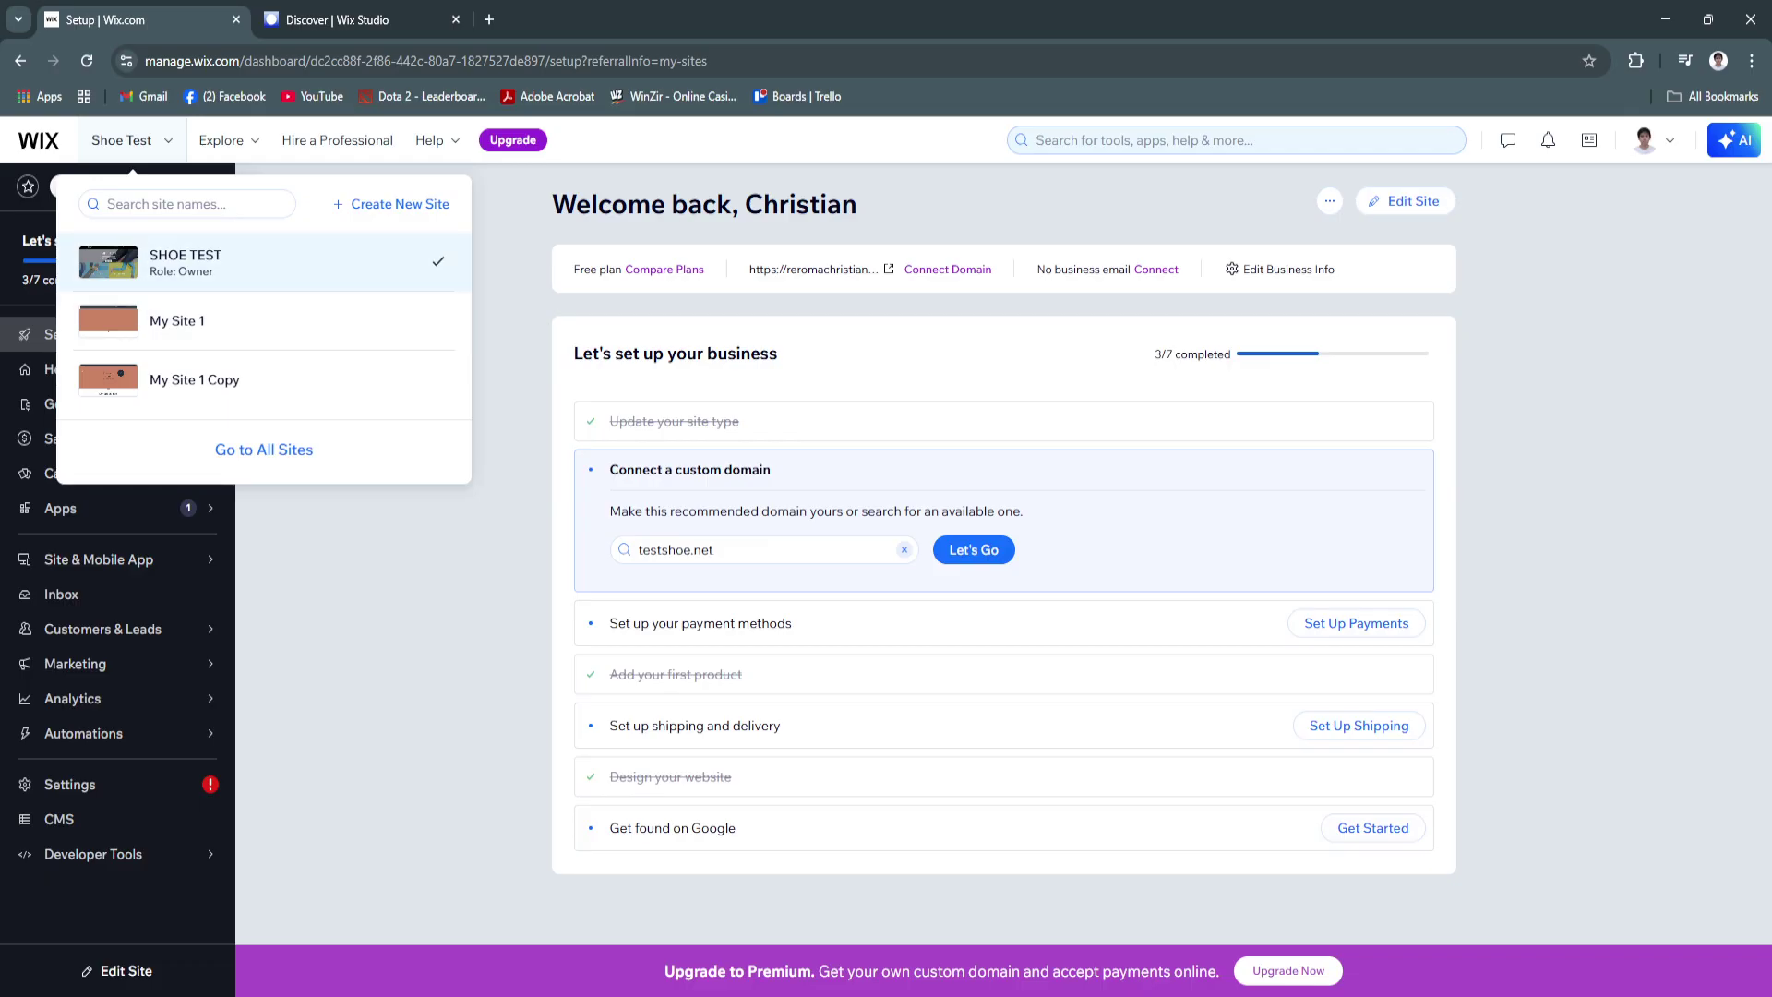
click(360, 20)
click(139, 20)
click(360, 21)
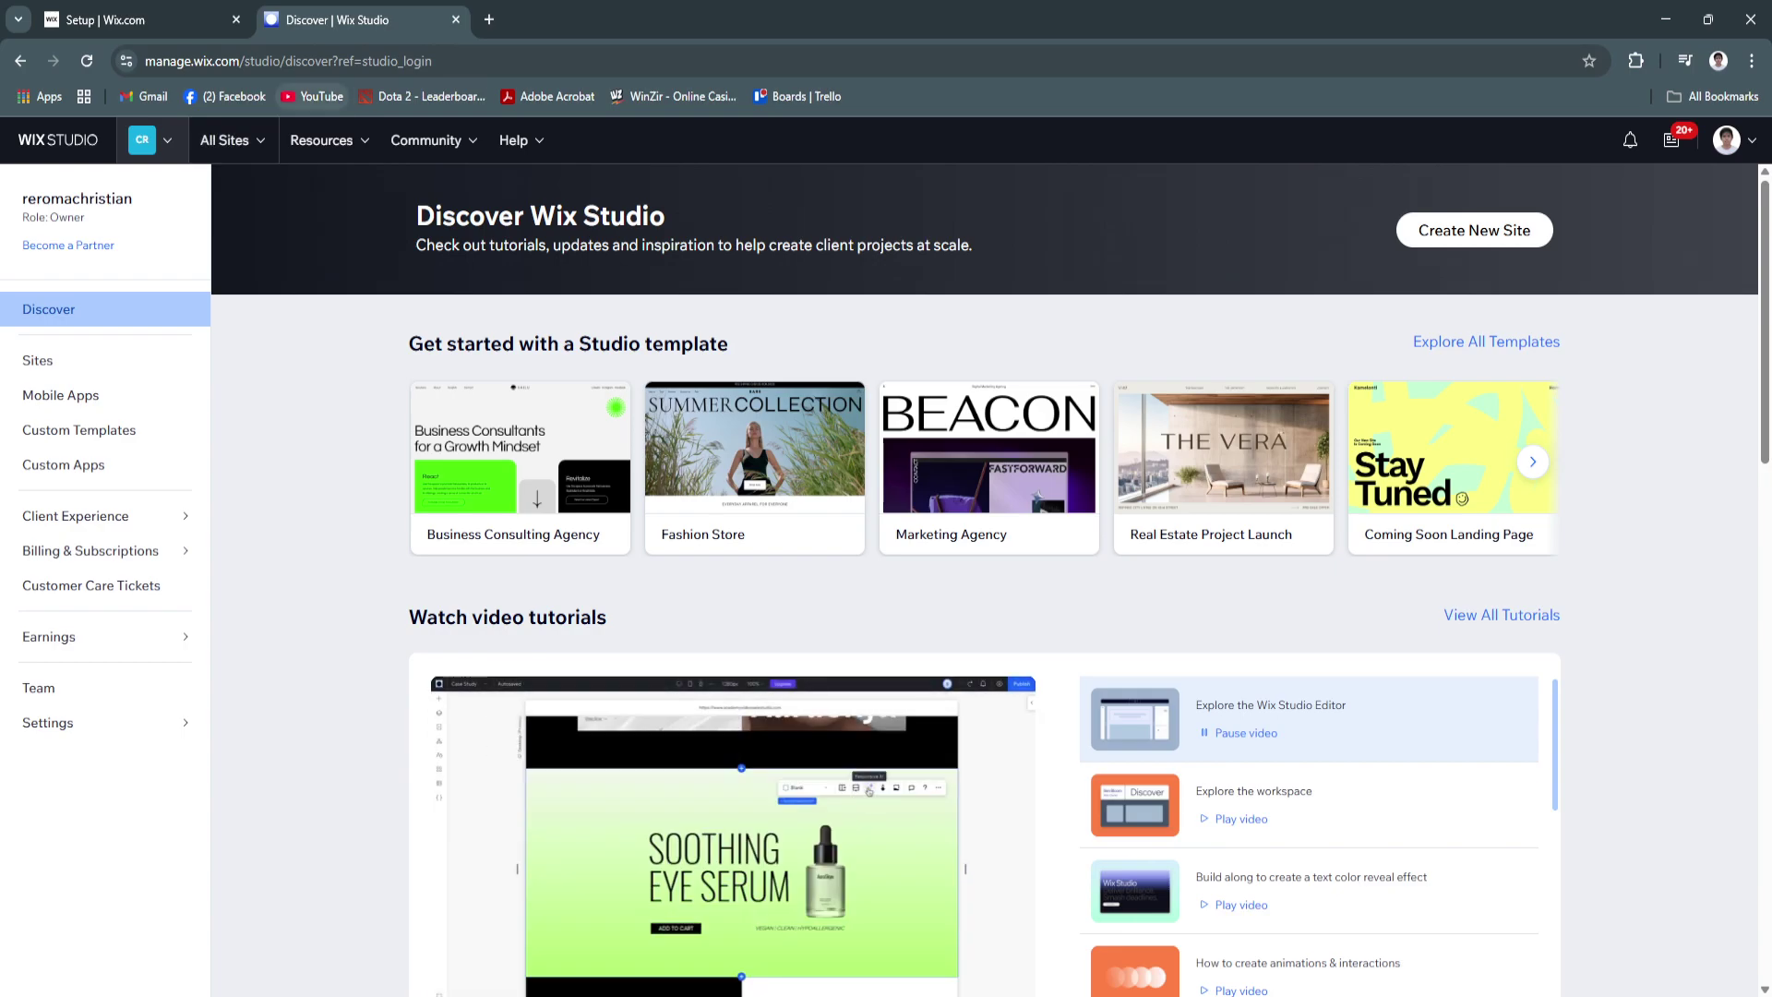
Open the SHOE TEST site's dashboard from the Wix Studio site list and look through its navigation.
click(226, 140)
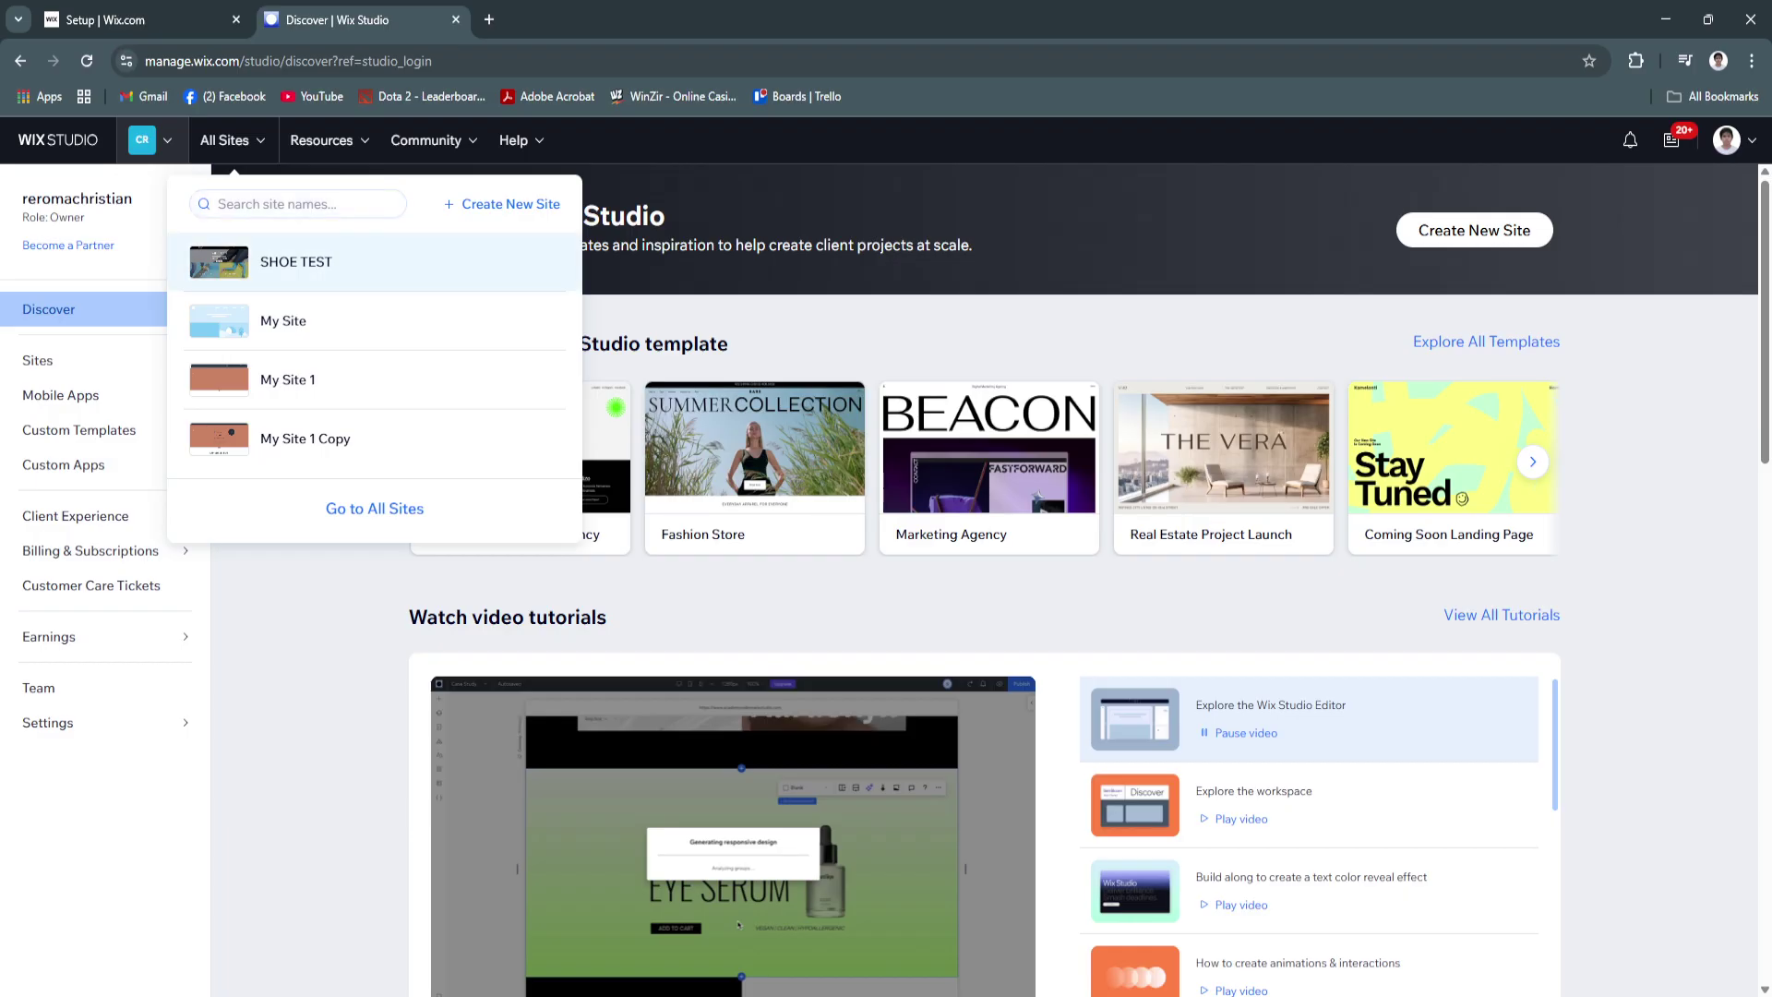
click(295, 263)
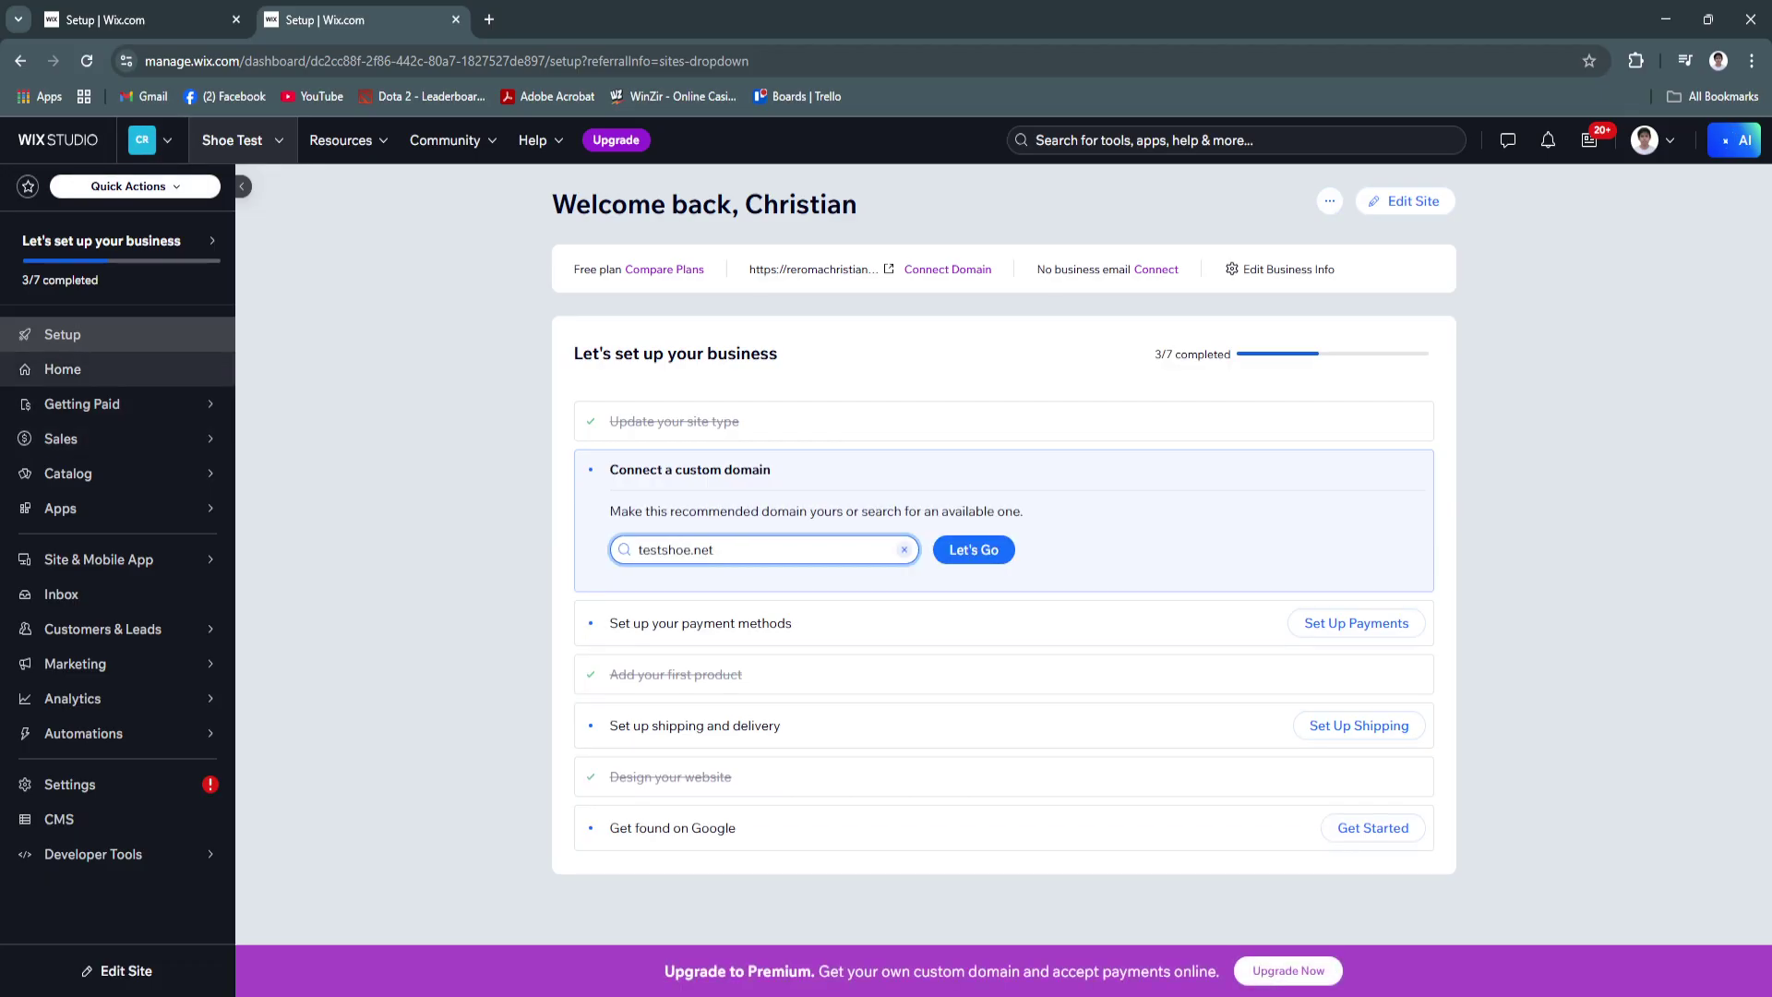
mouse_move(93, 403)
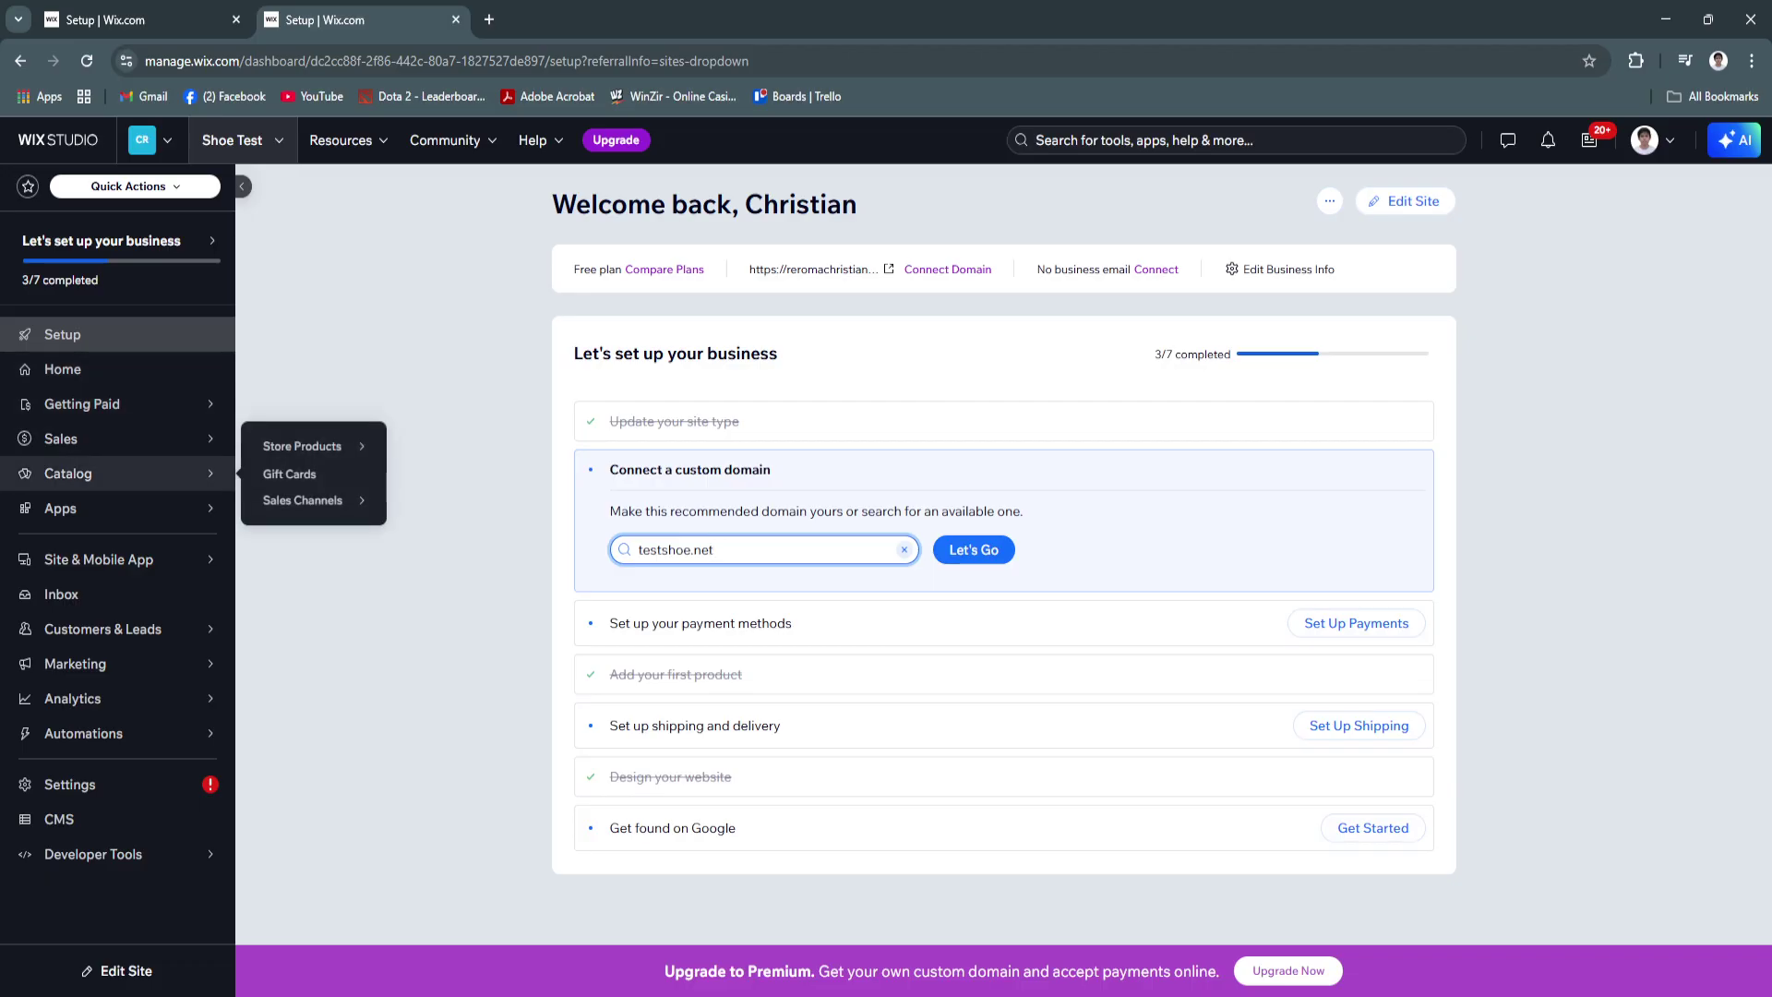
mouse_move(92, 508)
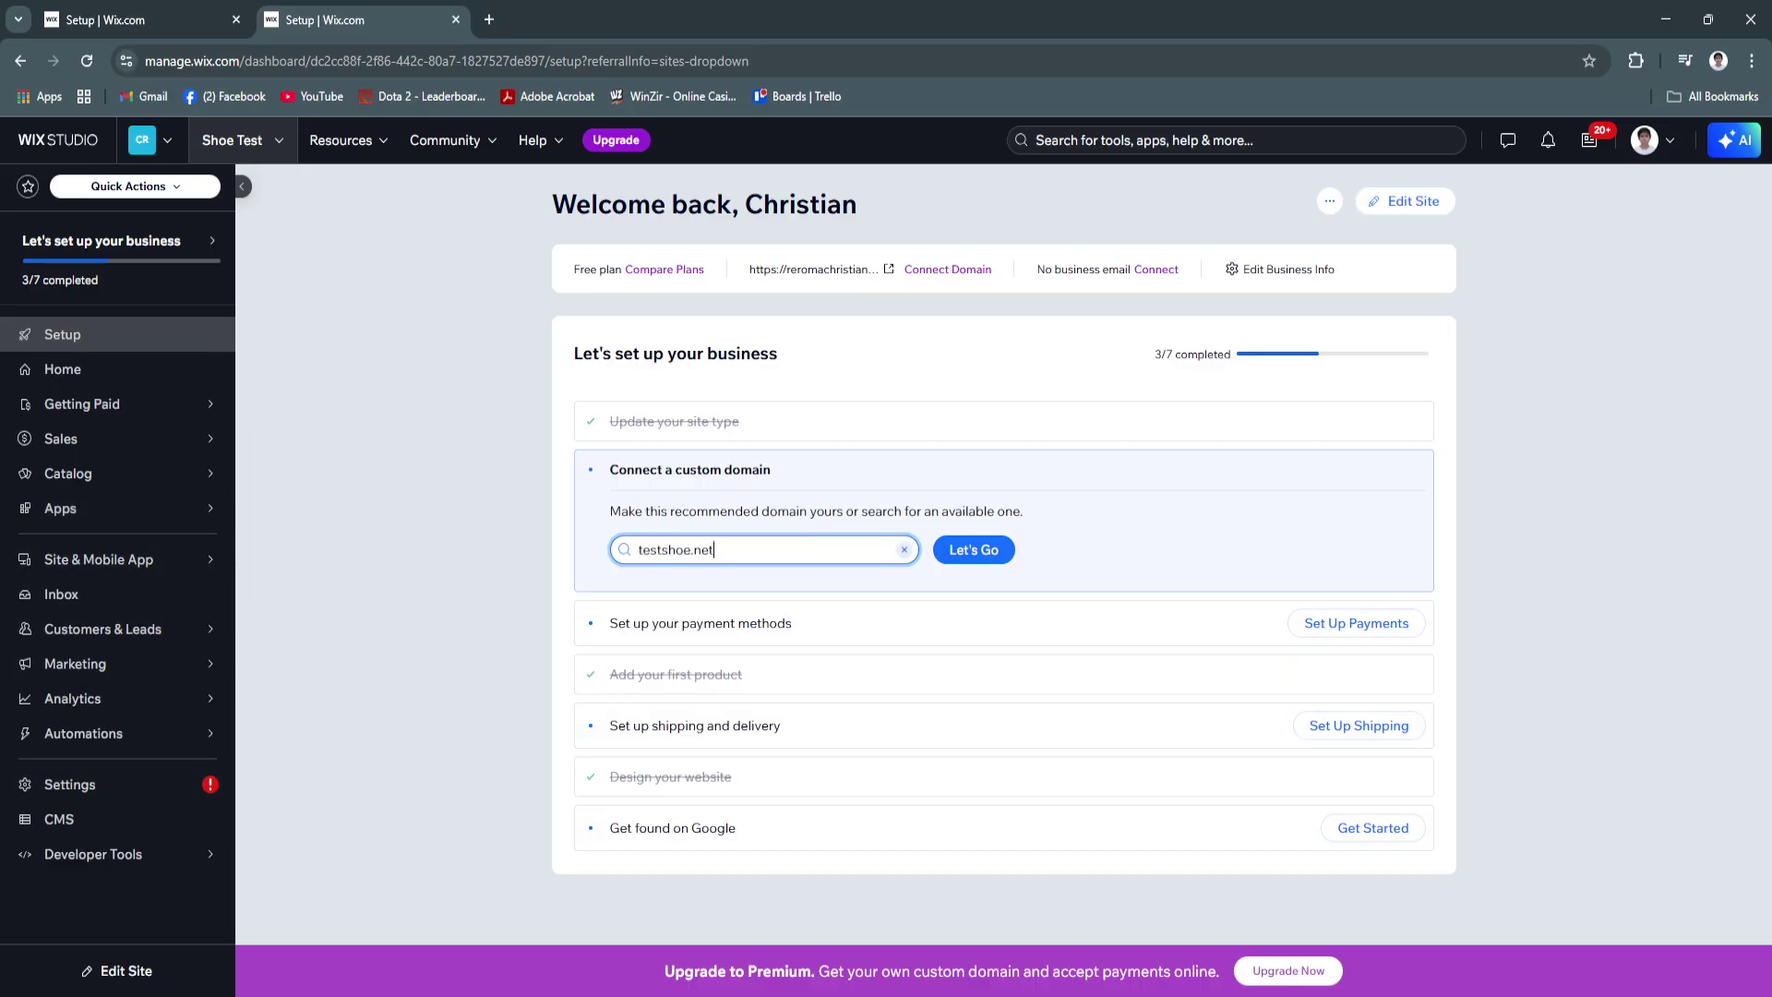
Open the Shoe Test site for editing and review its Home page down to the product grid.
key(ctrl+a)
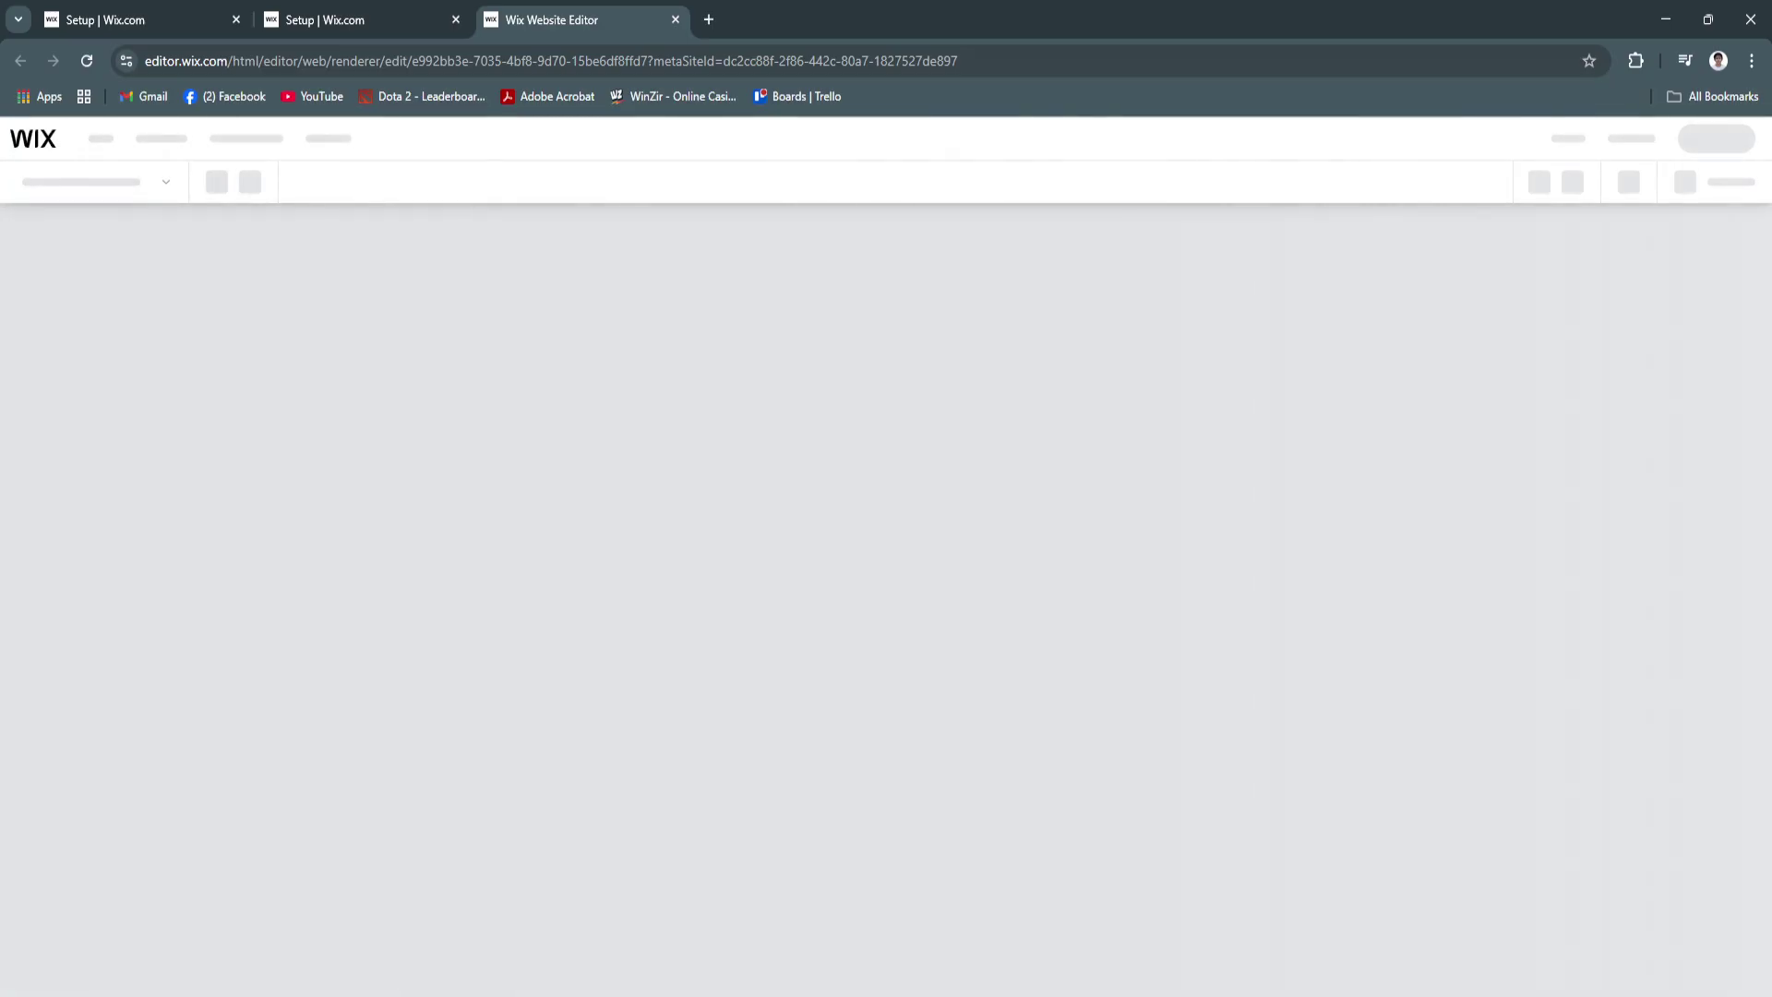
click(360, 20)
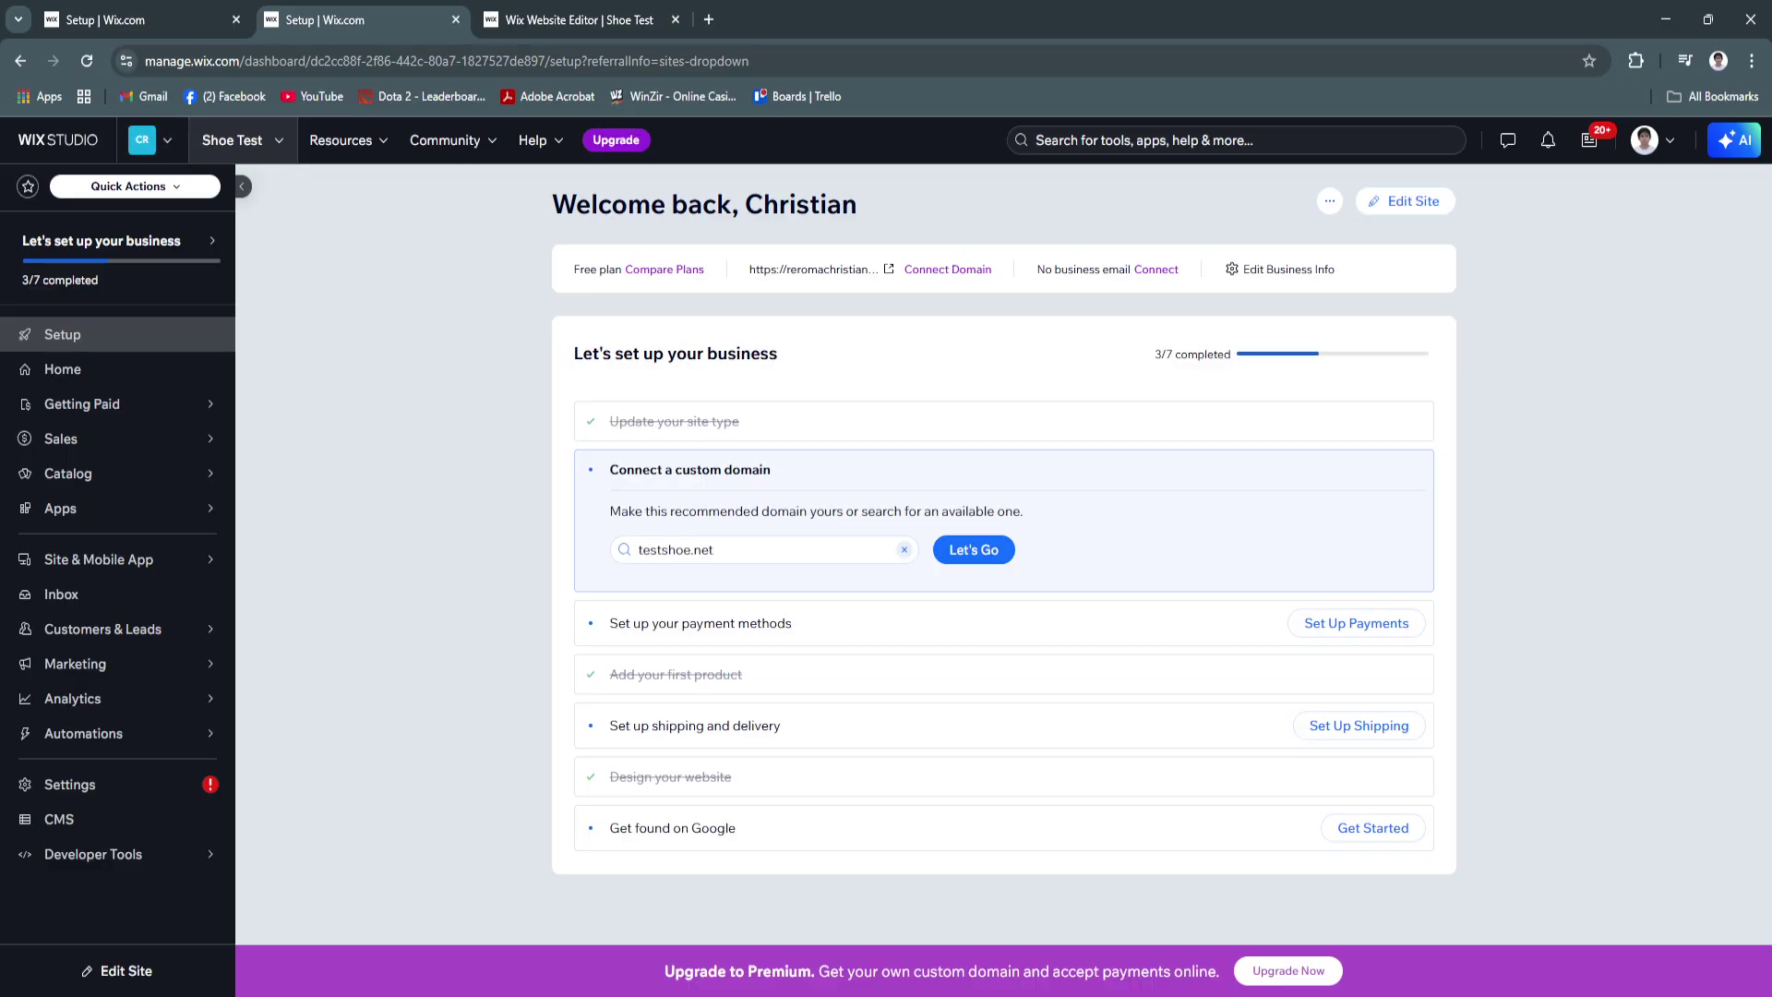
click(580, 20)
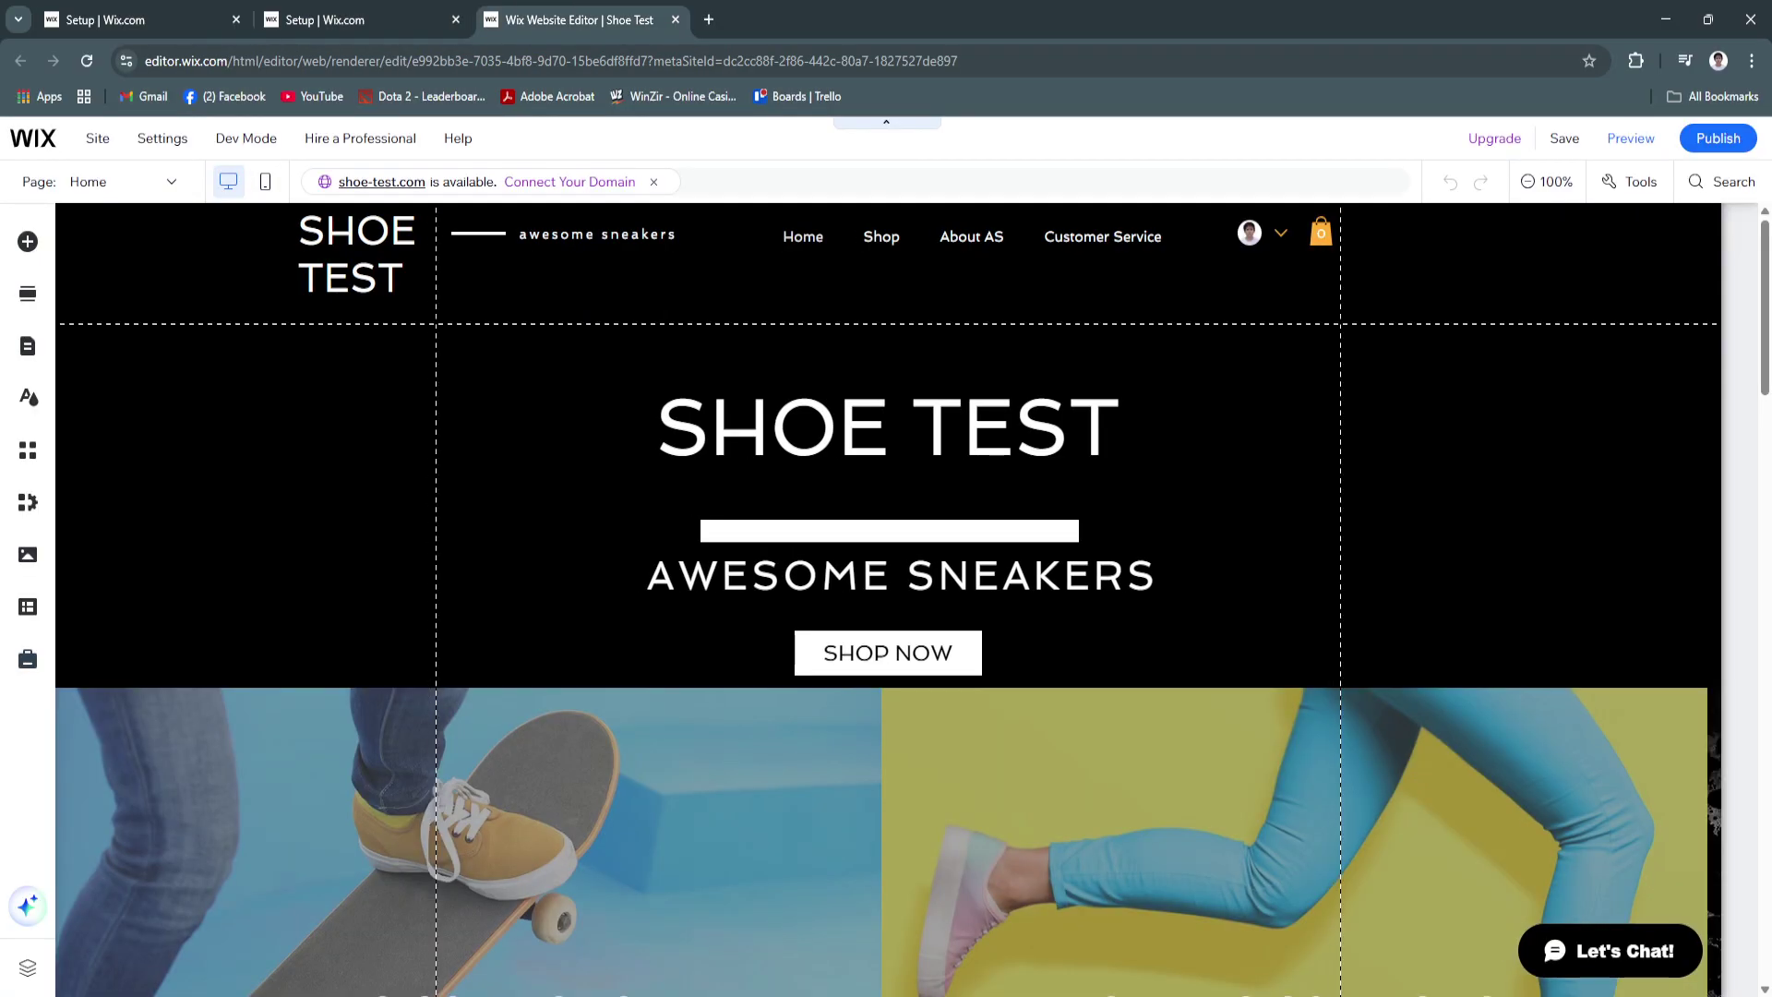
scroll(1221, 554, down, 5)
scroll(887, 599, down, 5)
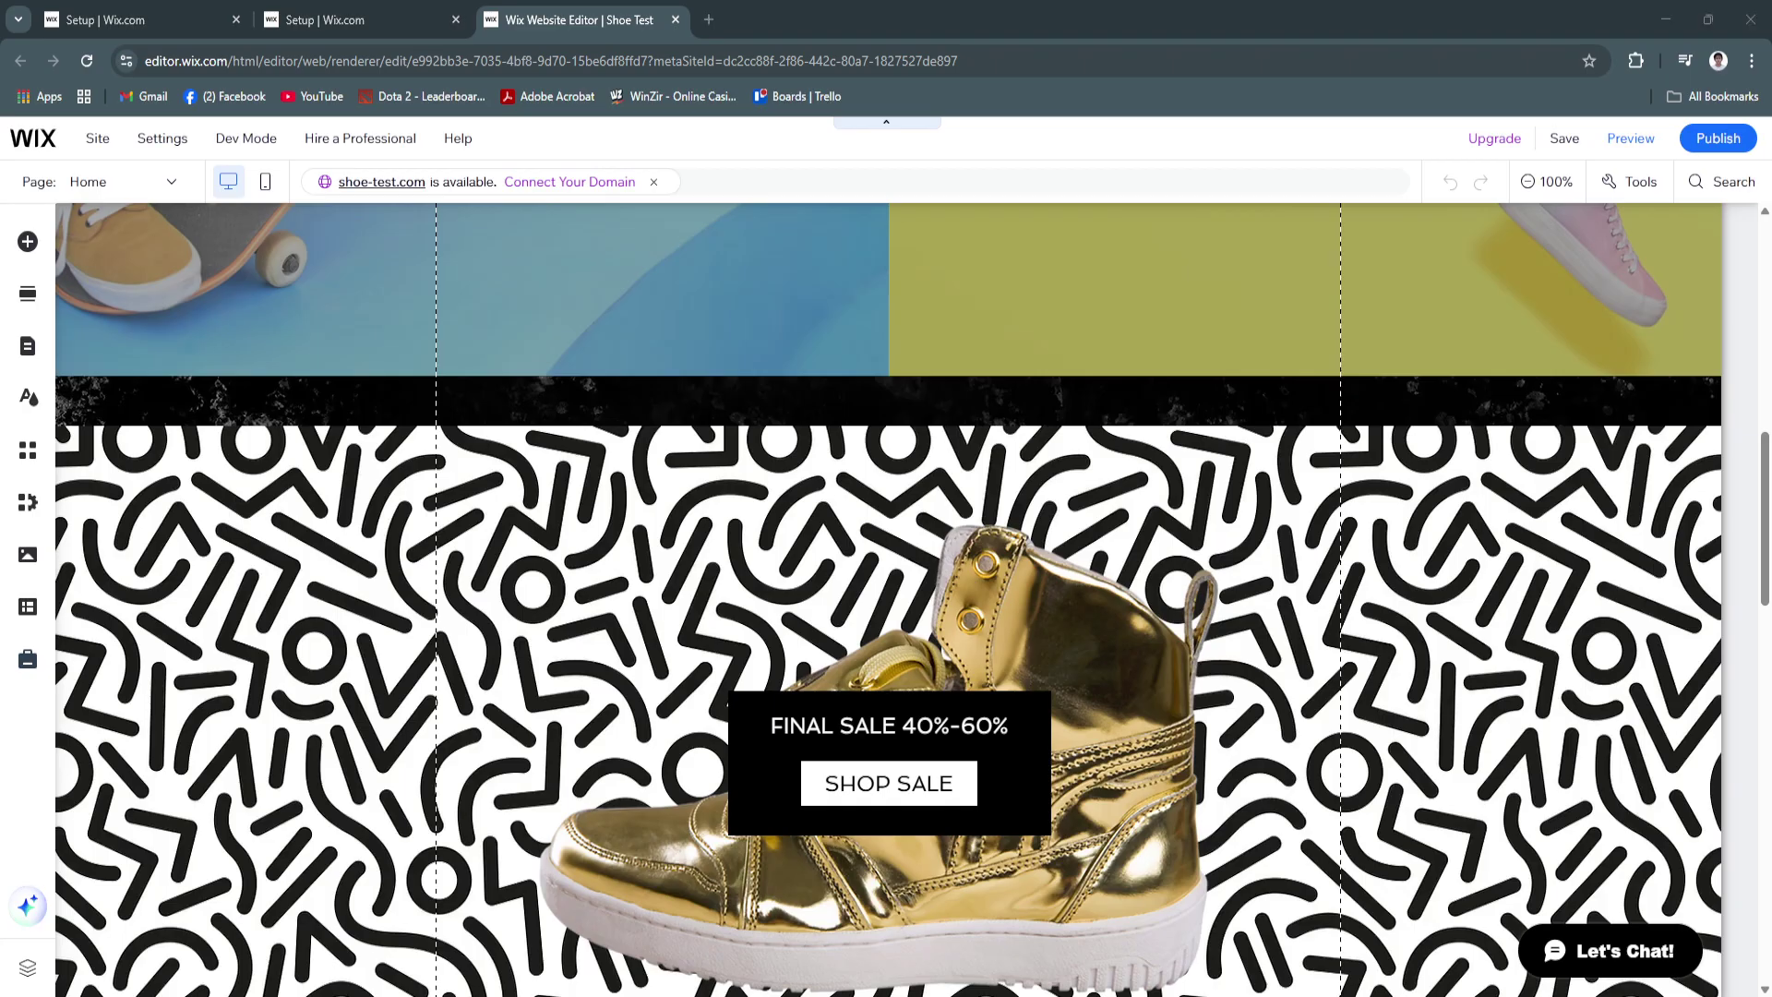
scroll(886, 599, down, 8)
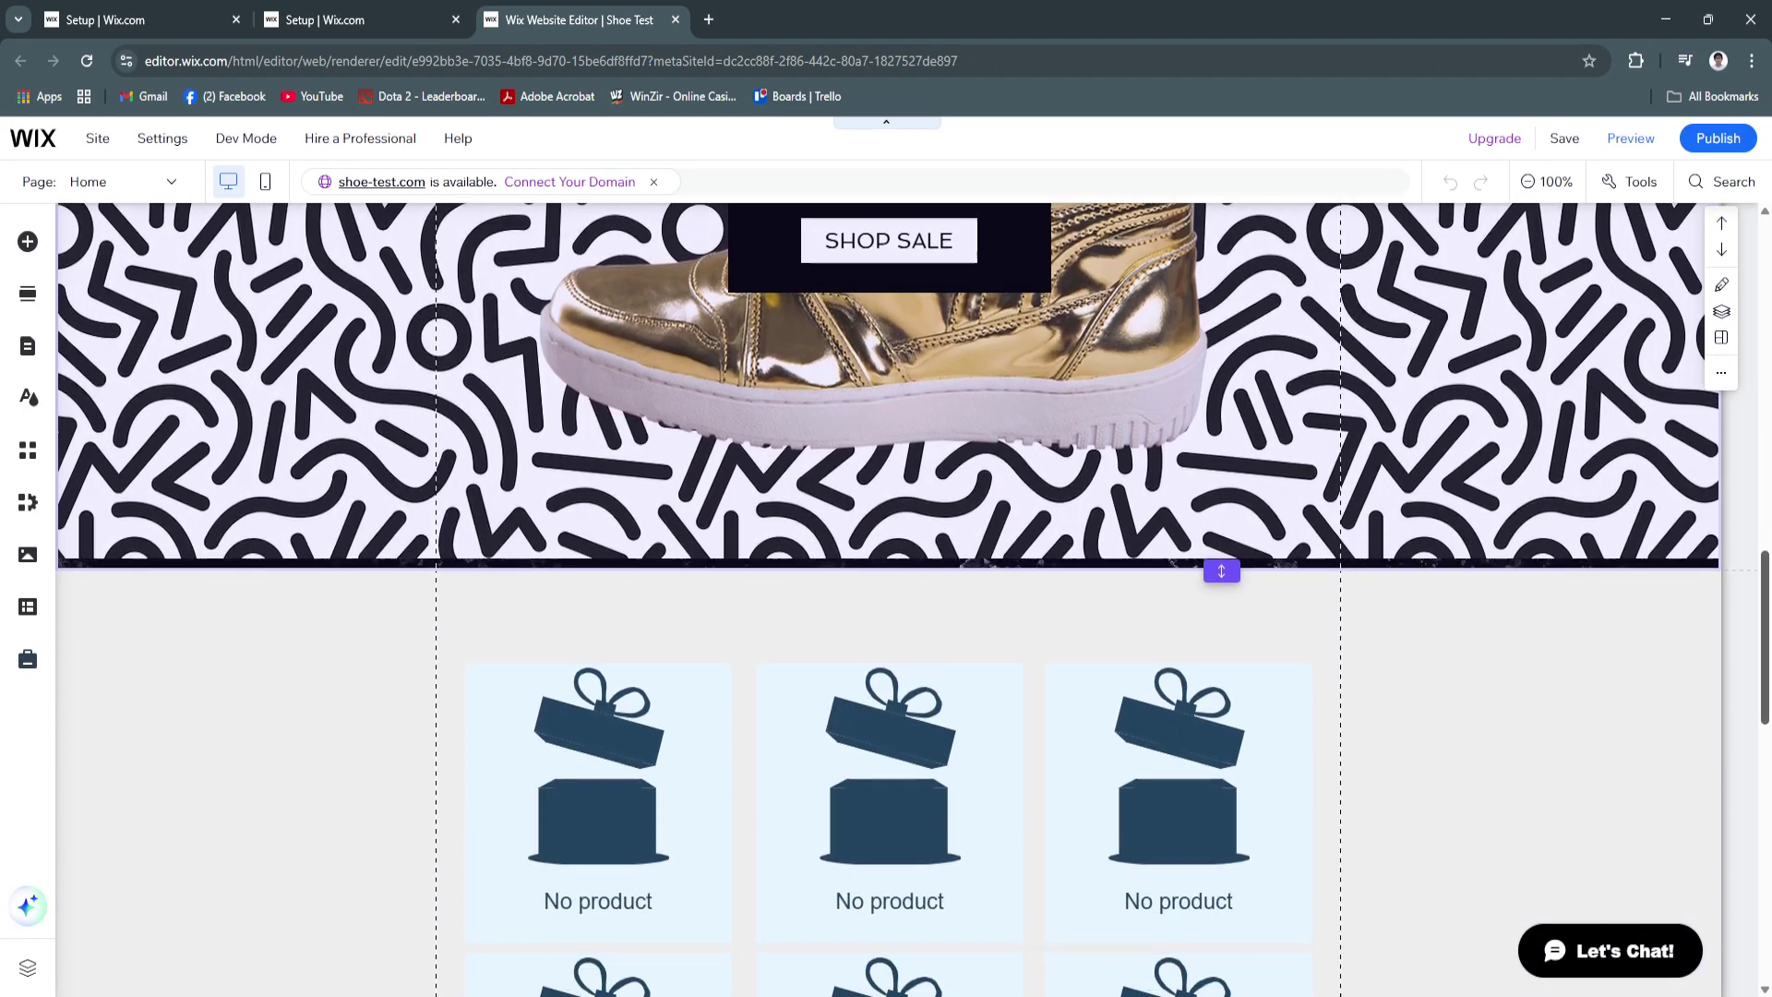
scroll(886, 600, down, 1)
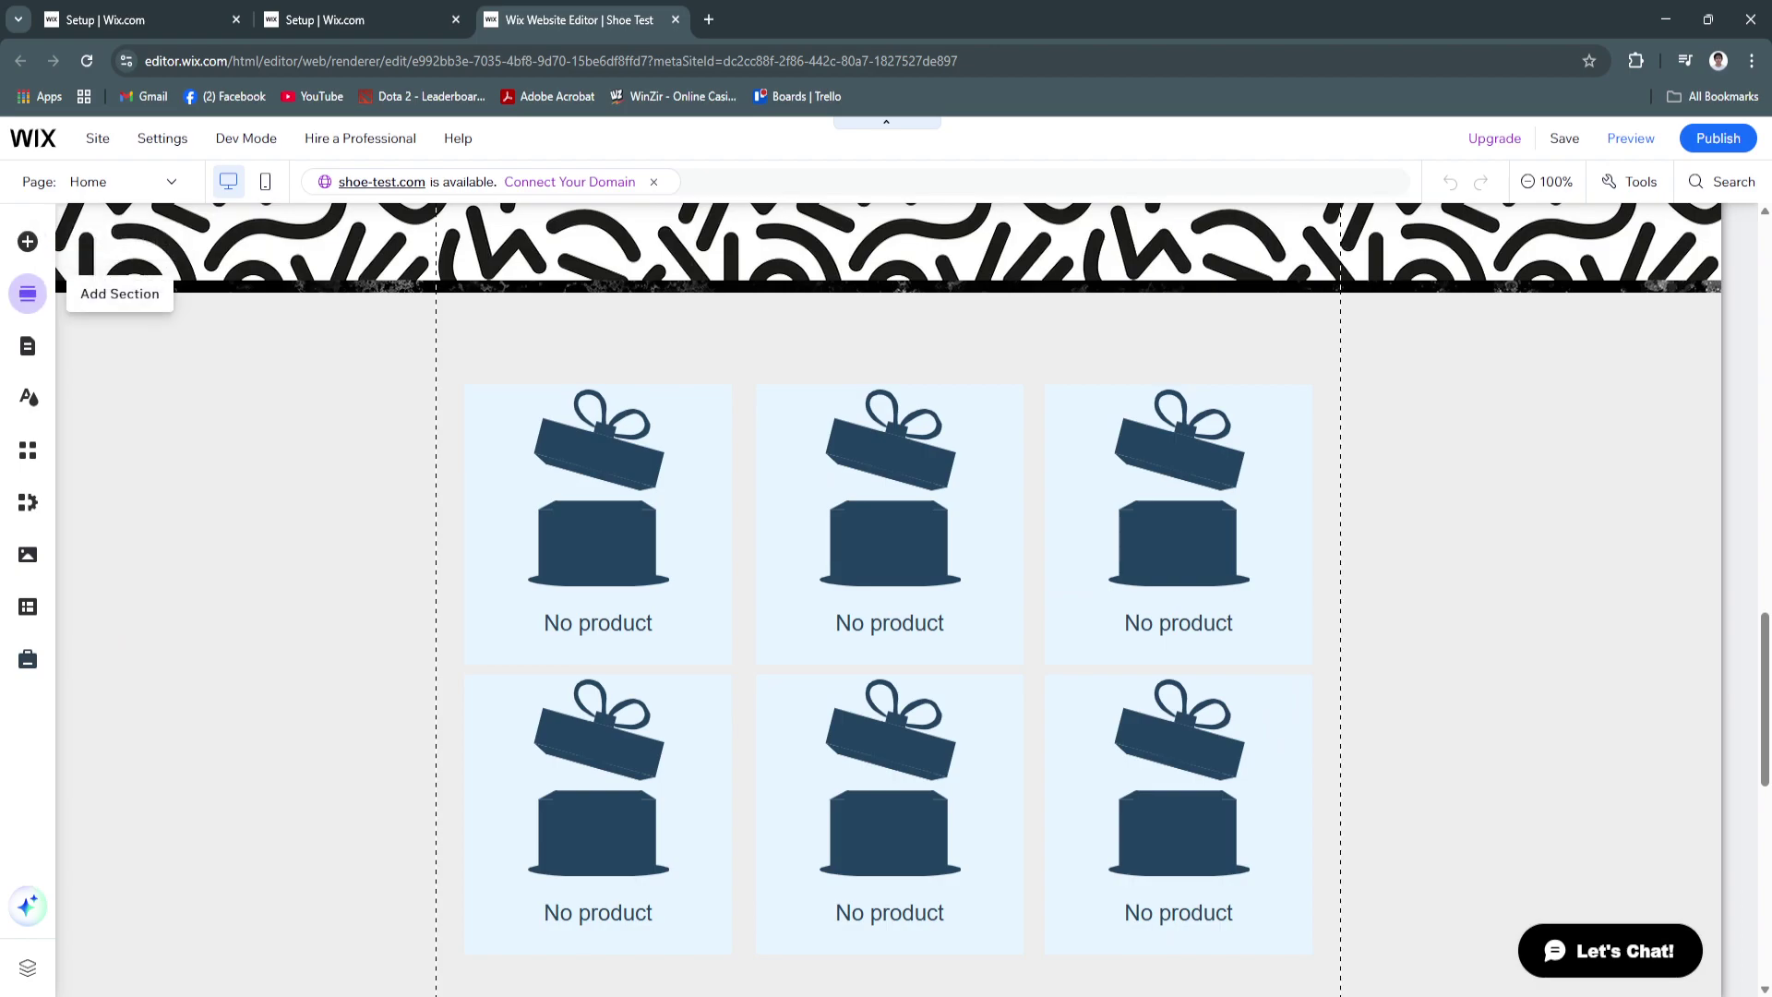
View the site's pages and menu, followed by its site design options.
click(28, 344)
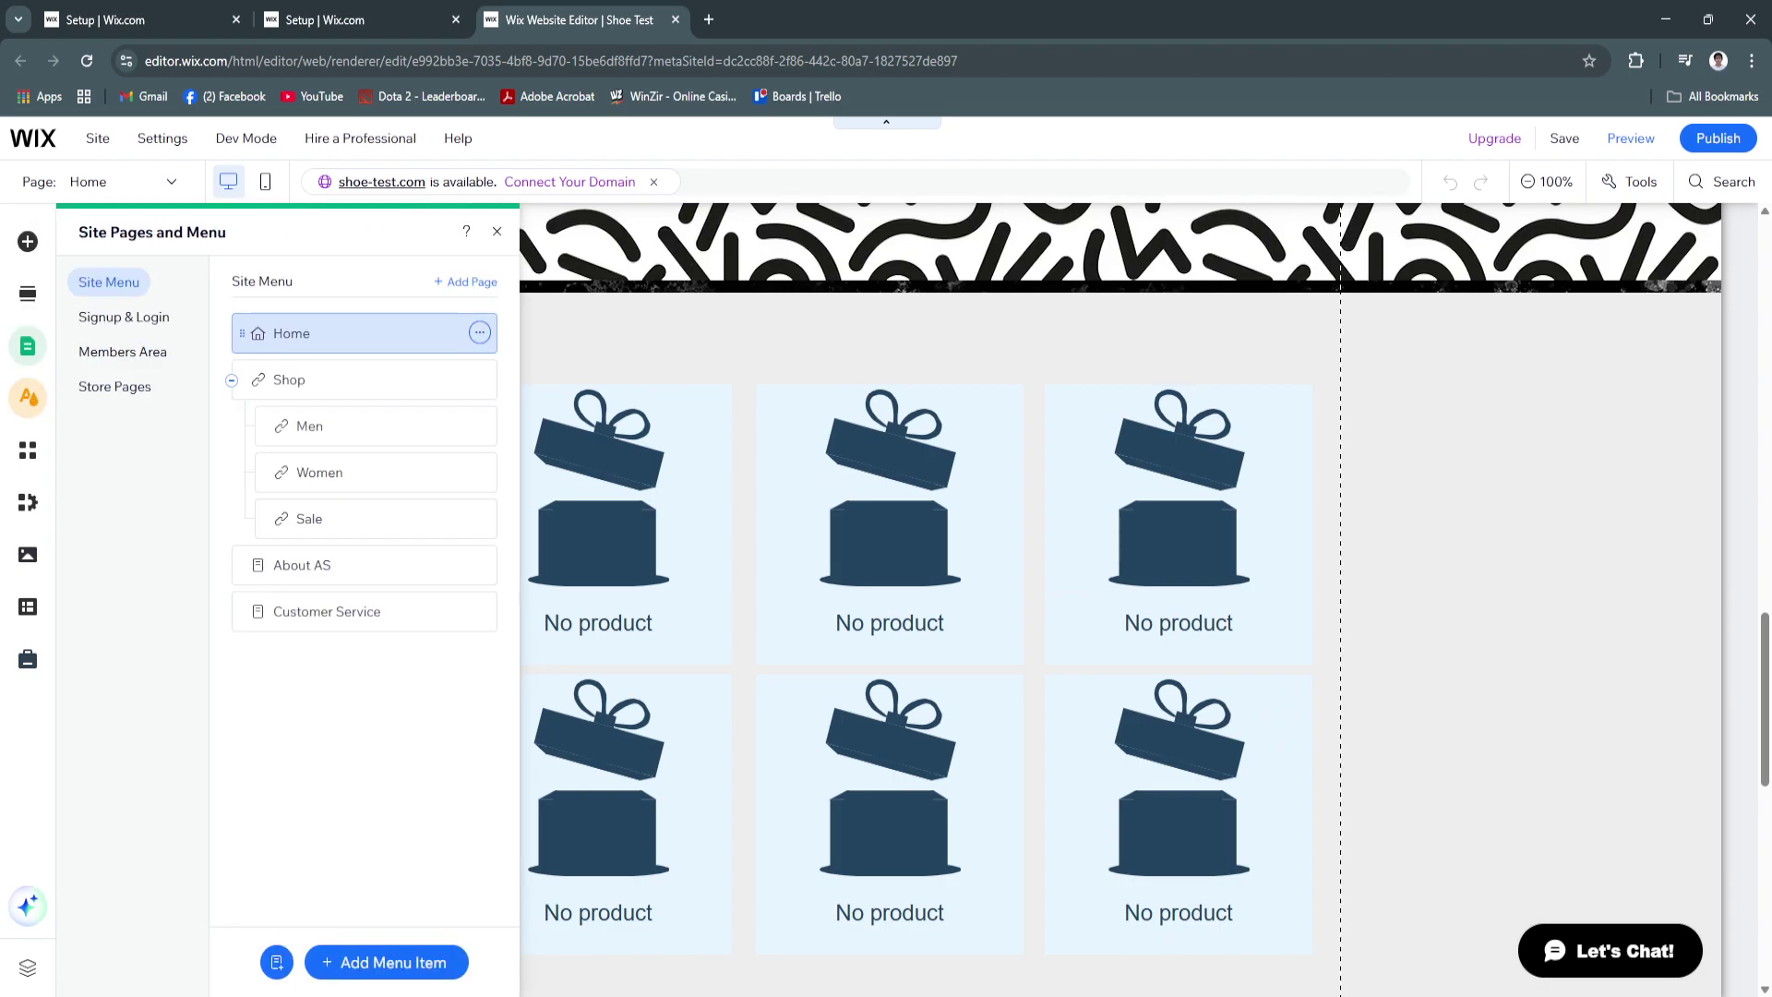
click(27, 397)
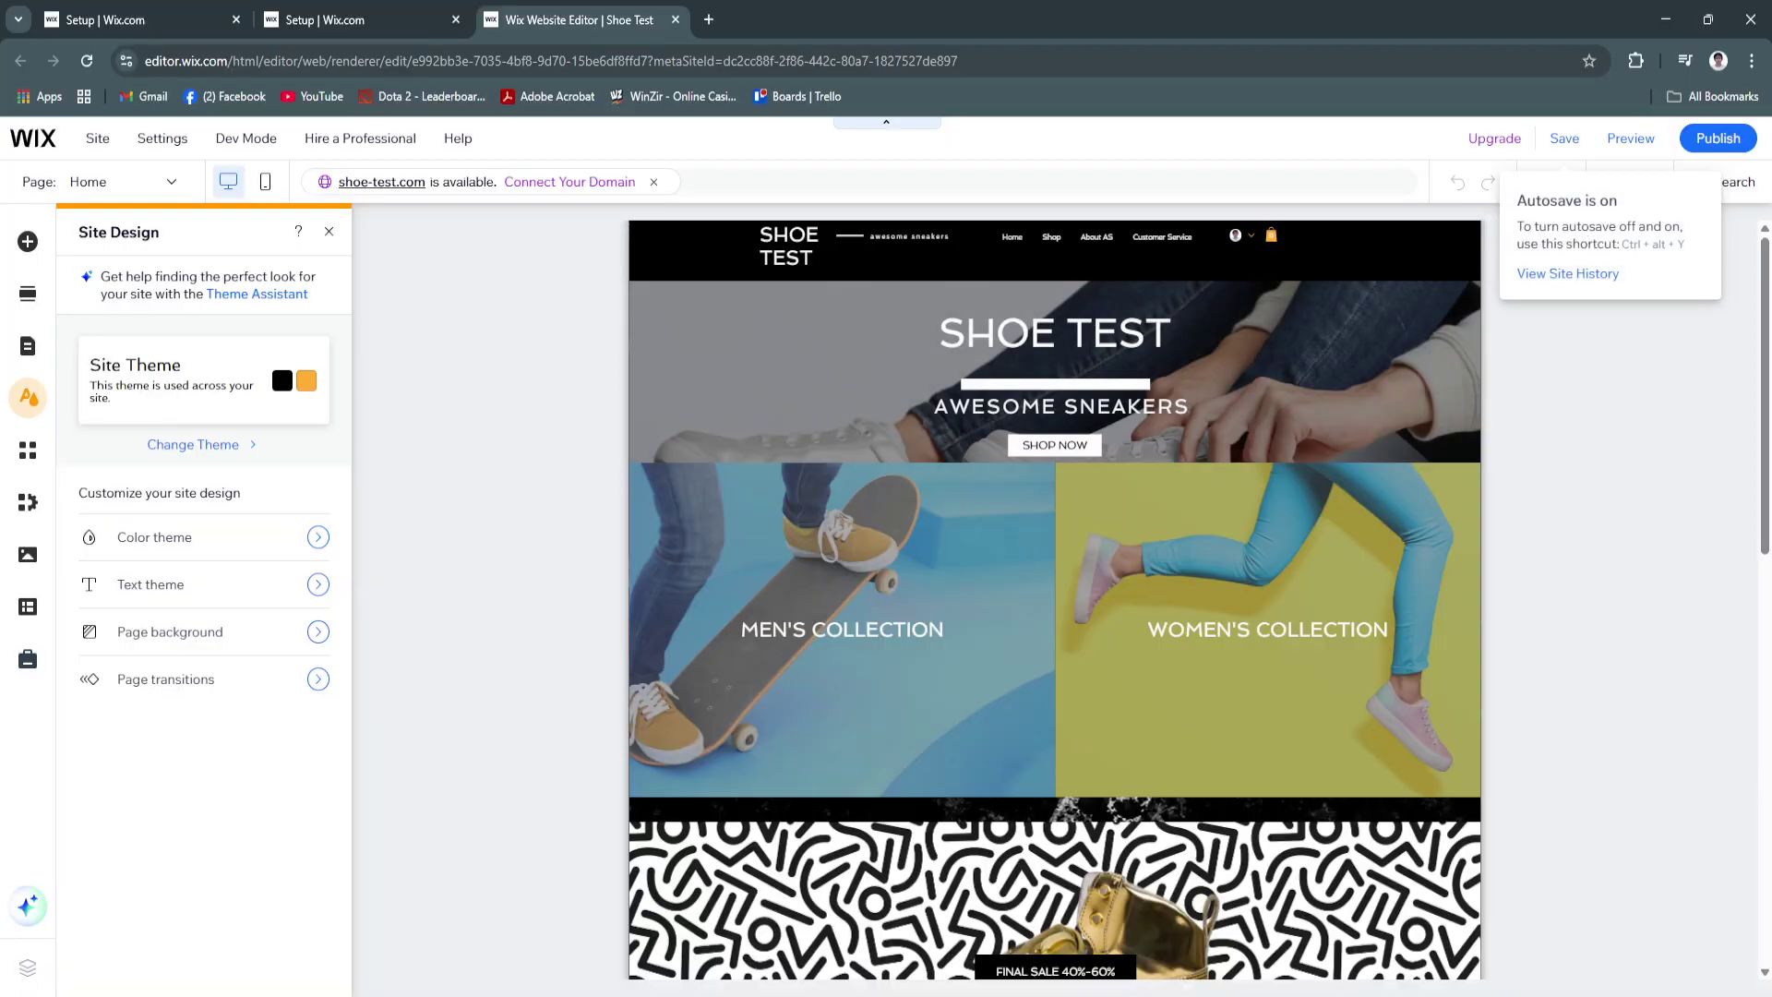
Save the site, dismiss the publishing suggestion and return to the Shoe Test dashboard in Wix Studio.
click(1565, 137)
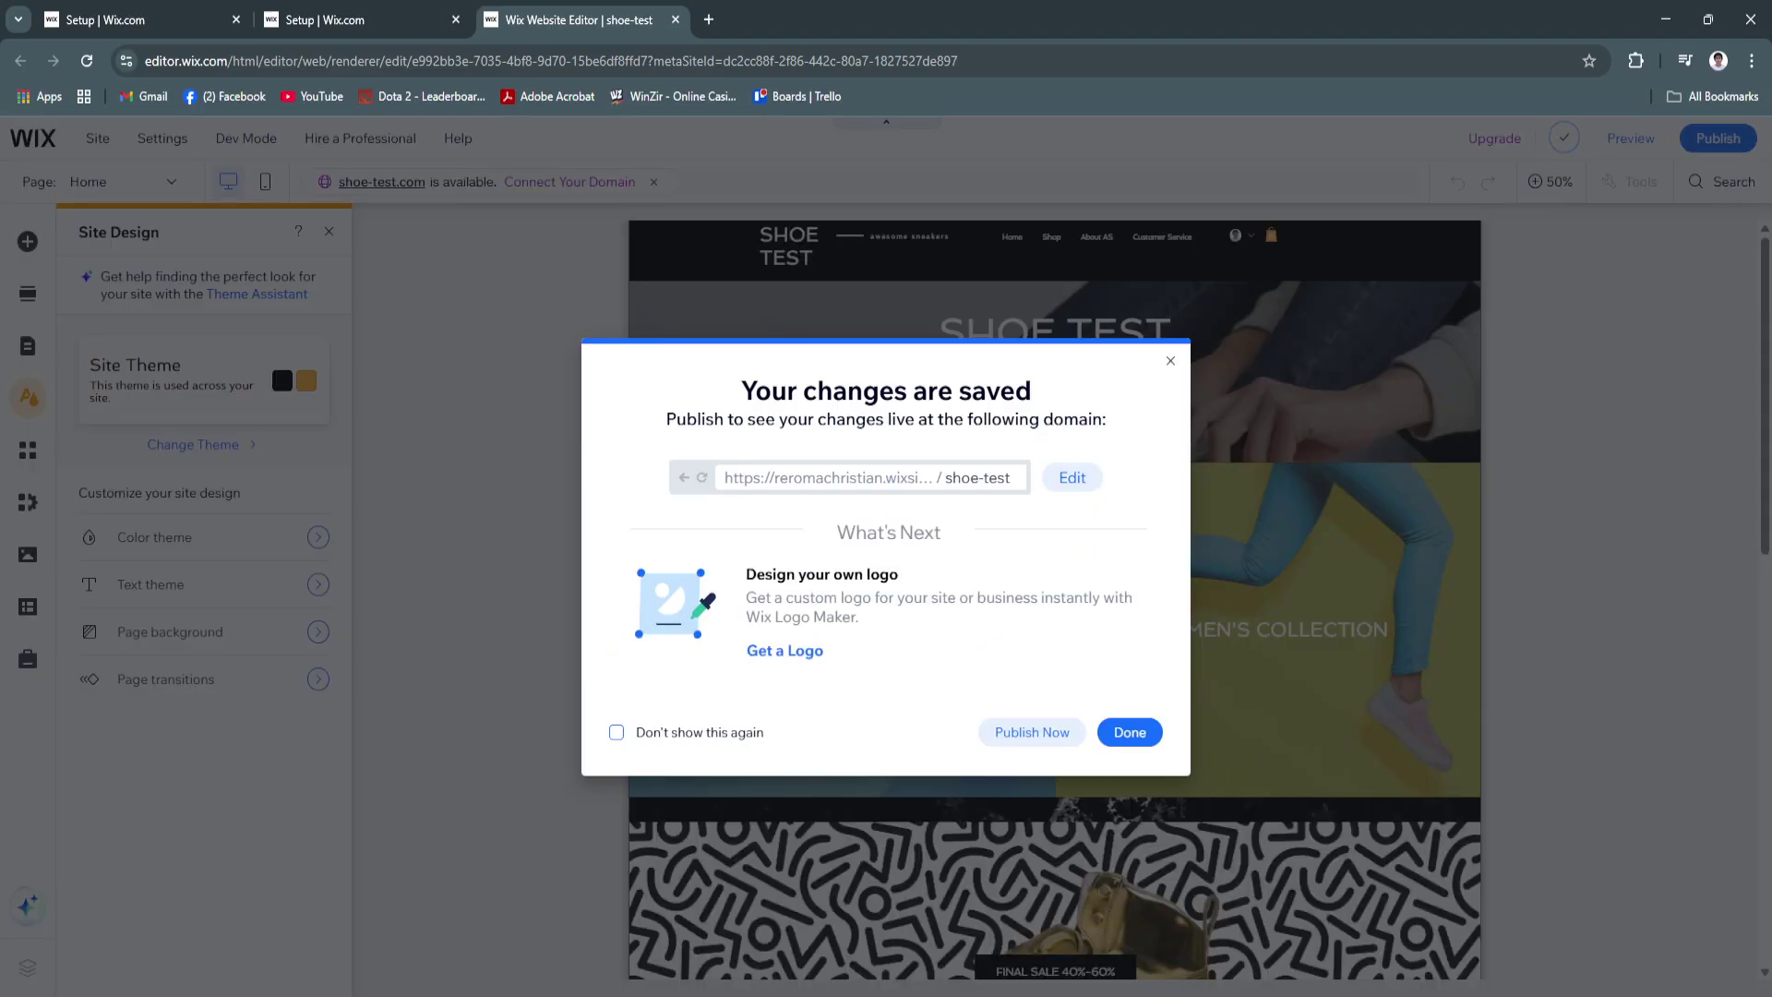
click(1130, 733)
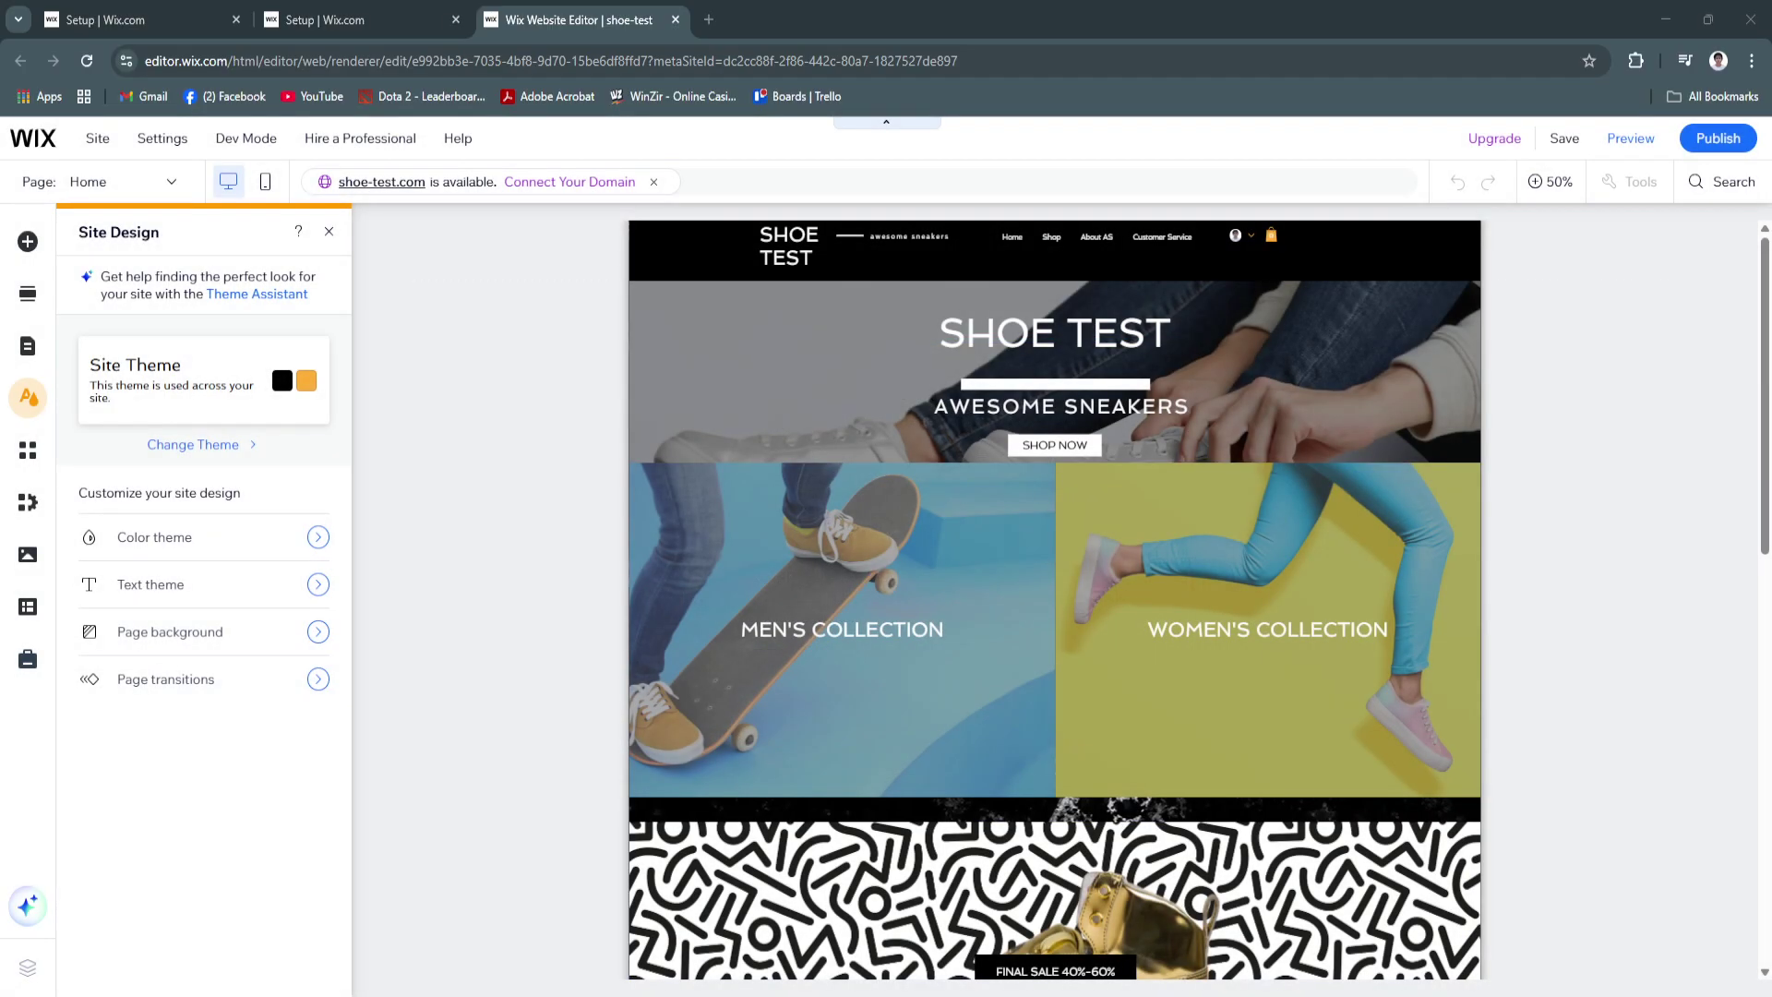
click(344, 20)
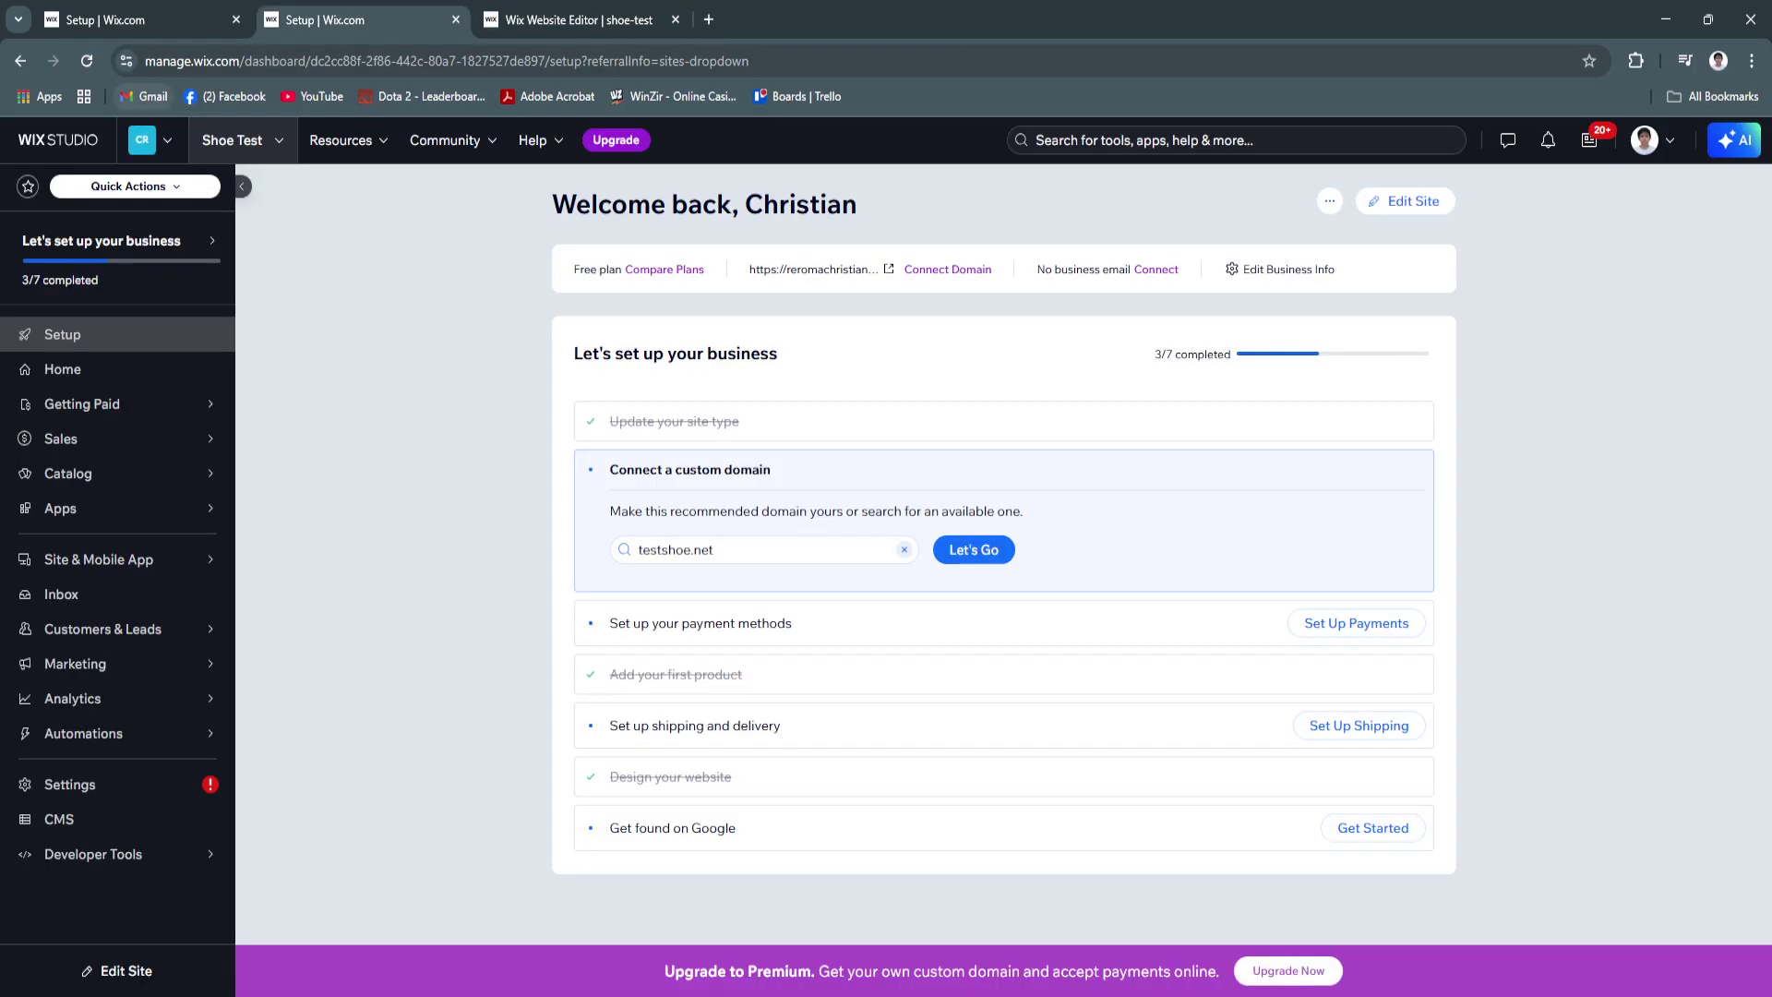